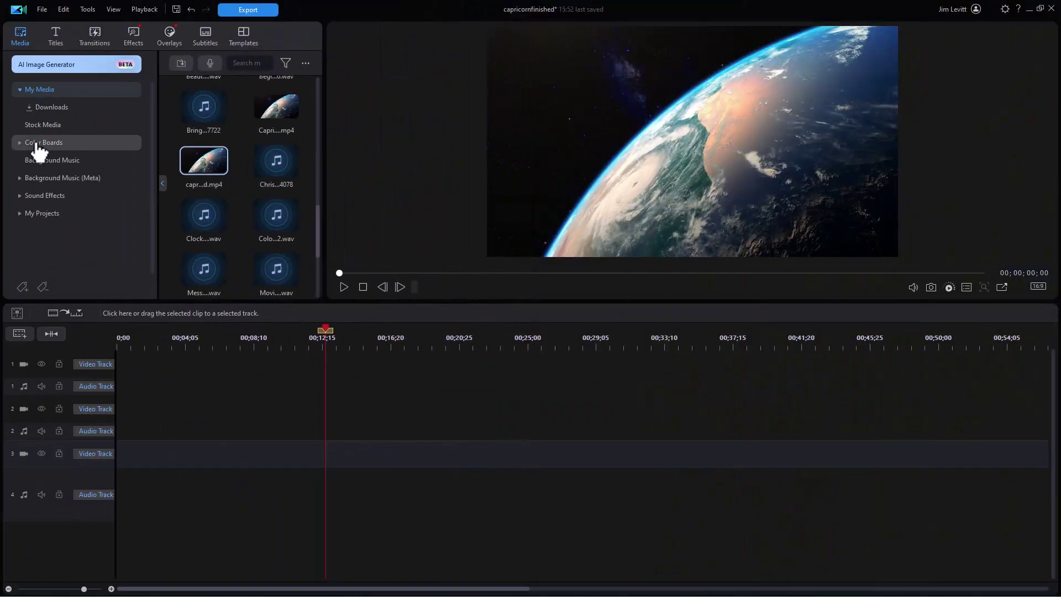
Step: Browse the intro templates and open The Secret of the Universe Earth template in the Video Intro Designer
{"action": "left_click", "coordinate": [242, 34]}
{"action": "left_click", "coordinate": [459, 518]}
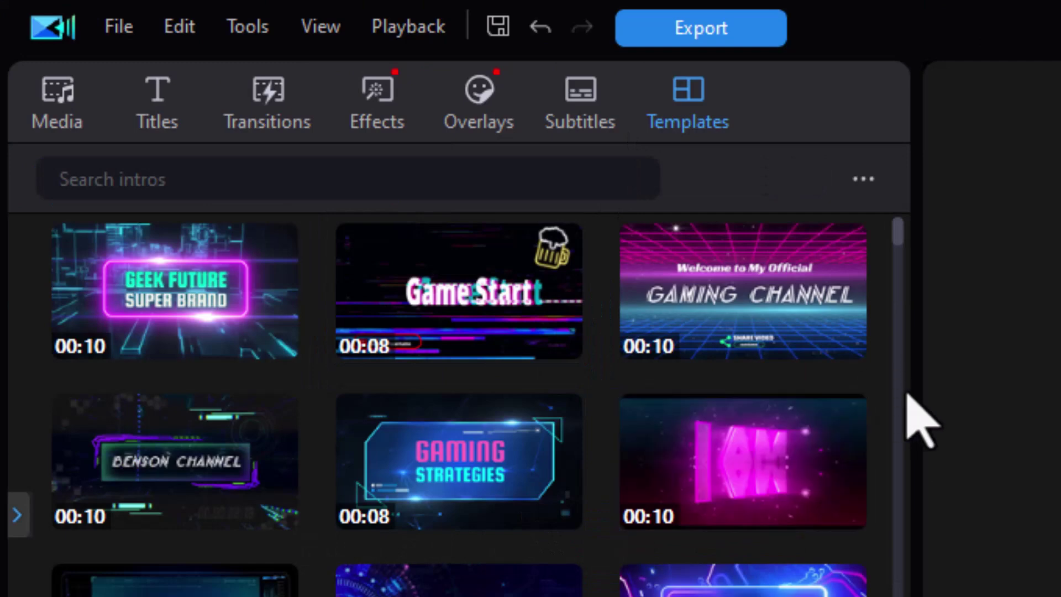
{"action": "left_click", "coordinate": [18, 515]}
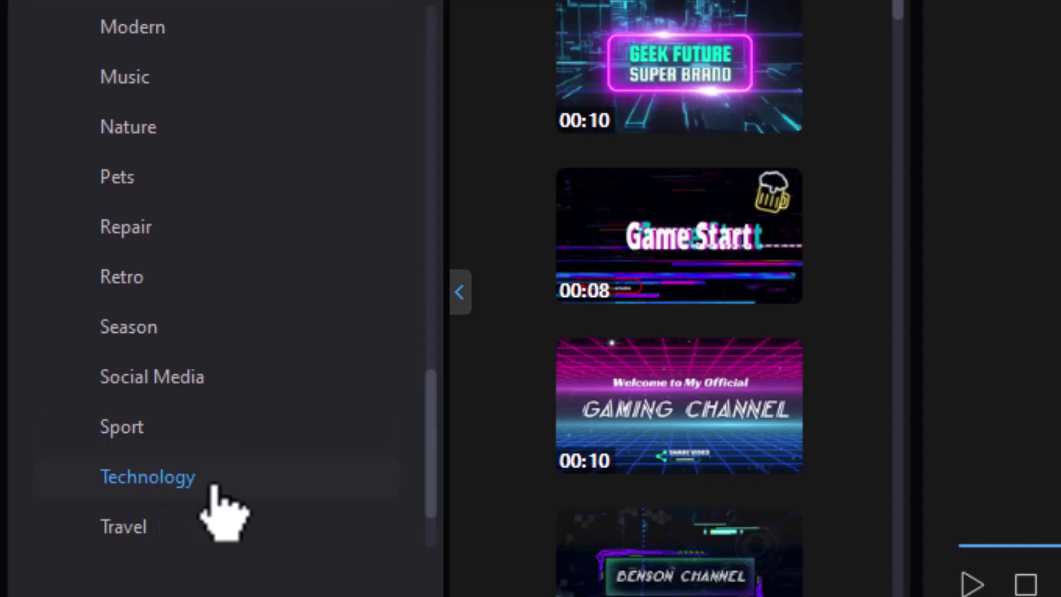
{"action": "left_click", "coordinate": [460, 293]}
{"action": "left_click_drag", "start_coordinate": [898, 3], "coordinate": [893, 87]}
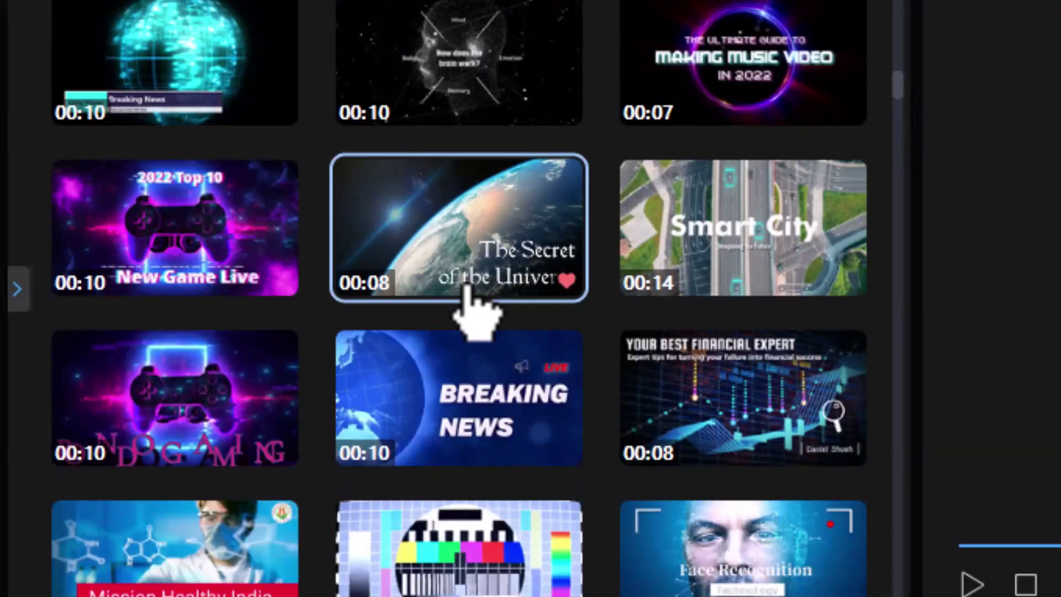
{"action": "mouse_move", "coordinate": [475, 290]}
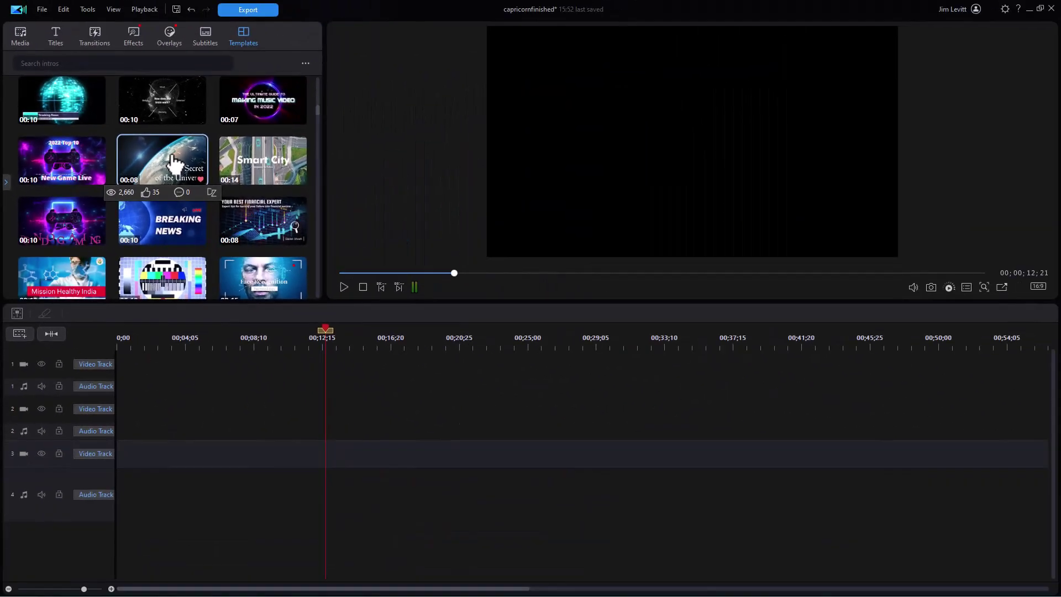
{"action": "left_click", "coordinate": [172, 158]}
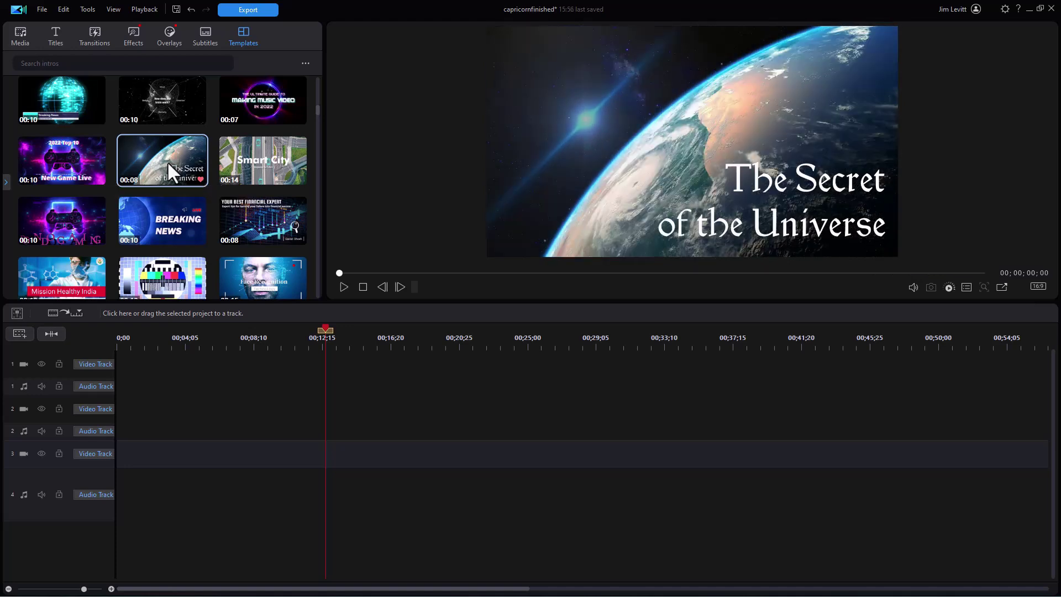
{"action": "double_click", "coordinate": [167, 161]}
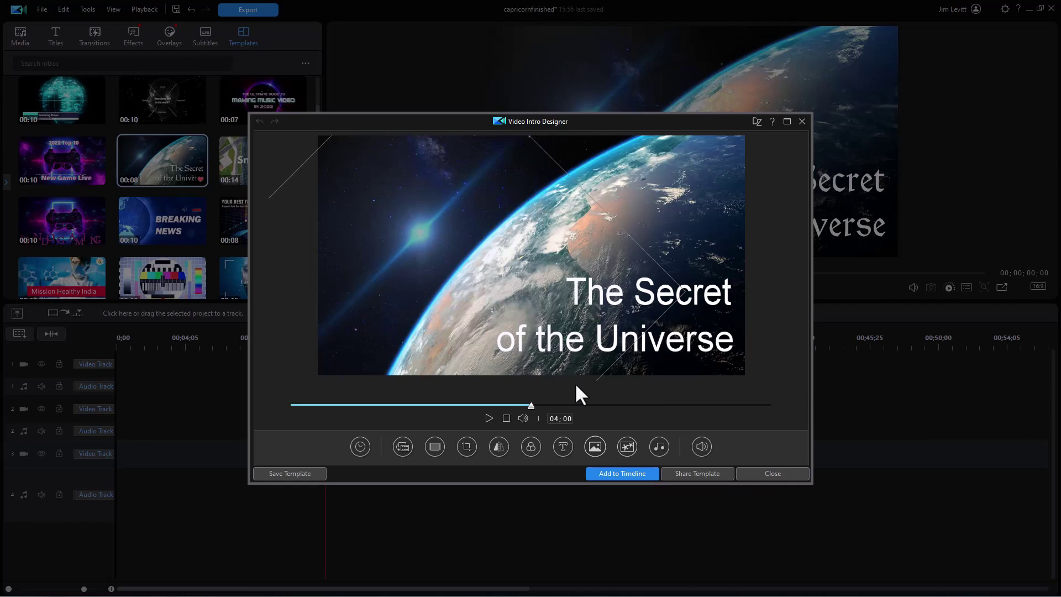
Step: Add The Secret of the Universe intro to the timeline and zoom in on its clips
{"action": "left_click", "coordinate": [632, 474]}
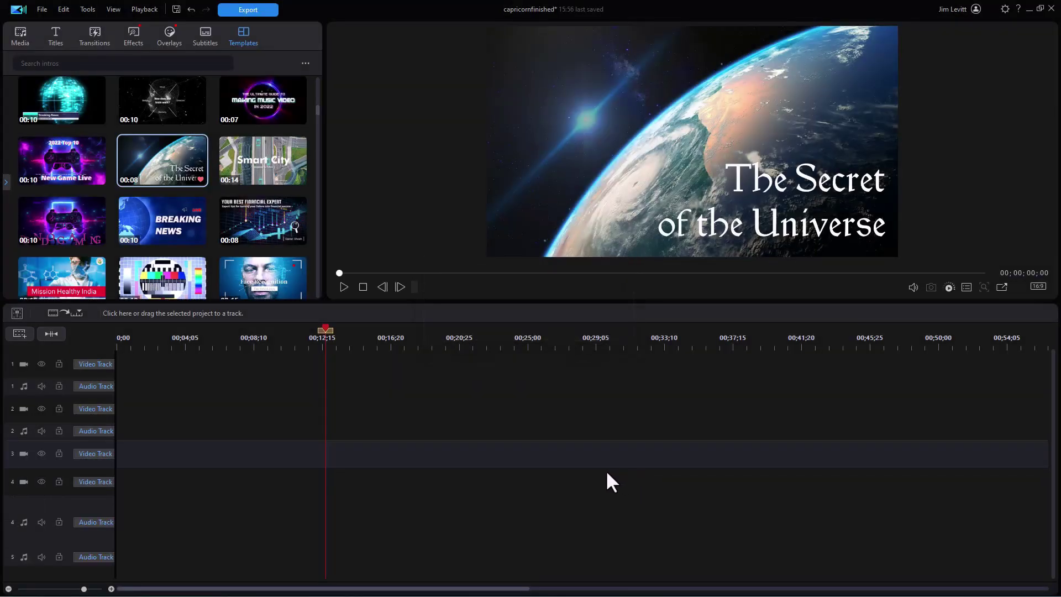
{"action": "left_click", "coordinate": [190, 364]}
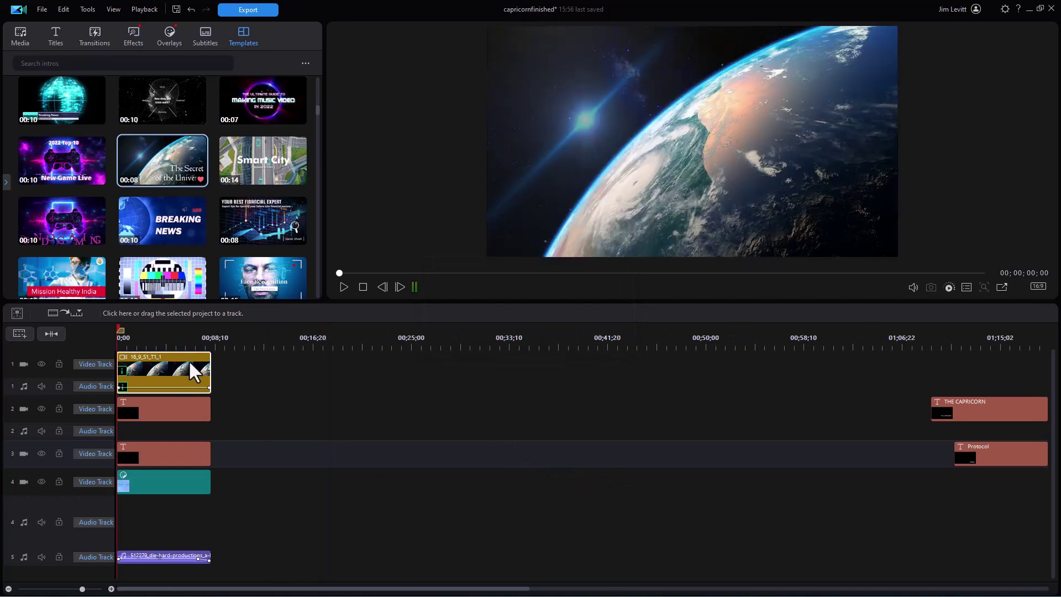
{"action": "left_click_drag", "start_coordinate": [231, 338], "coordinate": [864, 343]}
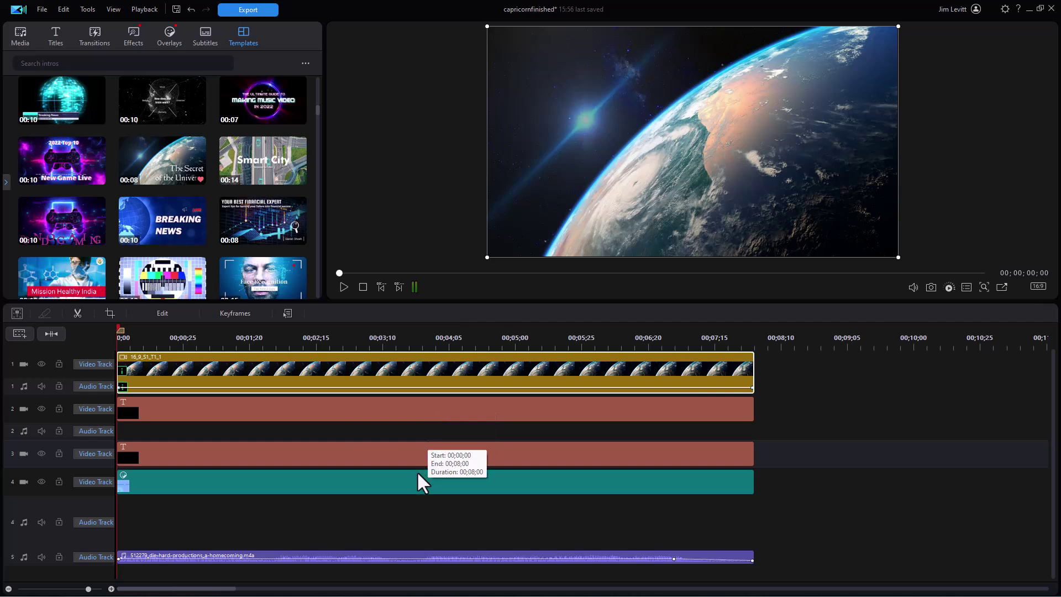
Step: Delete the template's music clip on audio track 5 and the teal clip on track 4
{"action": "left_click", "coordinate": [424, 486]}
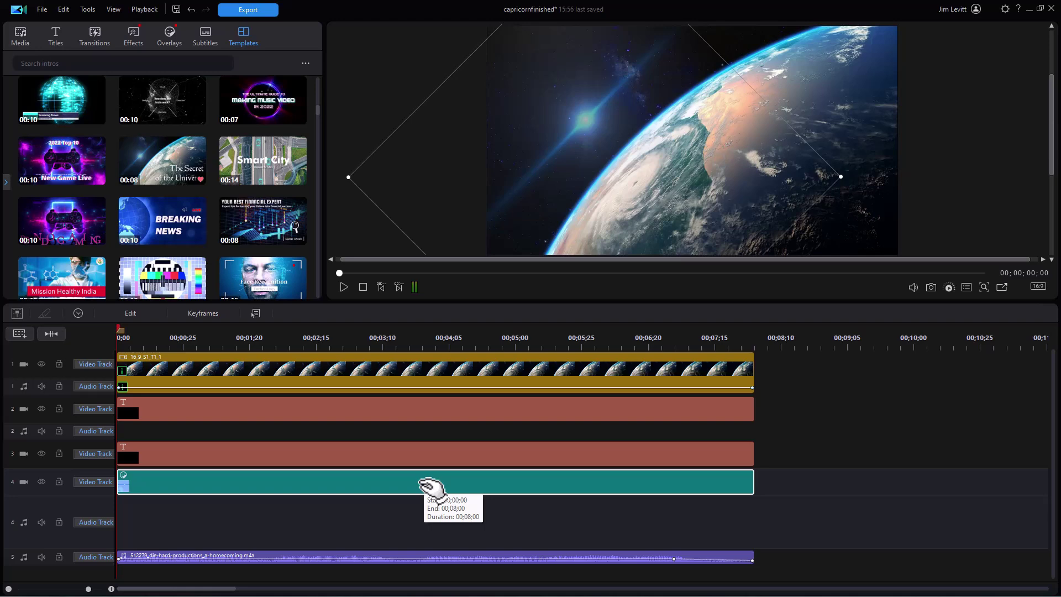
{"action": "left_click", "coordinate": [387, 554]}
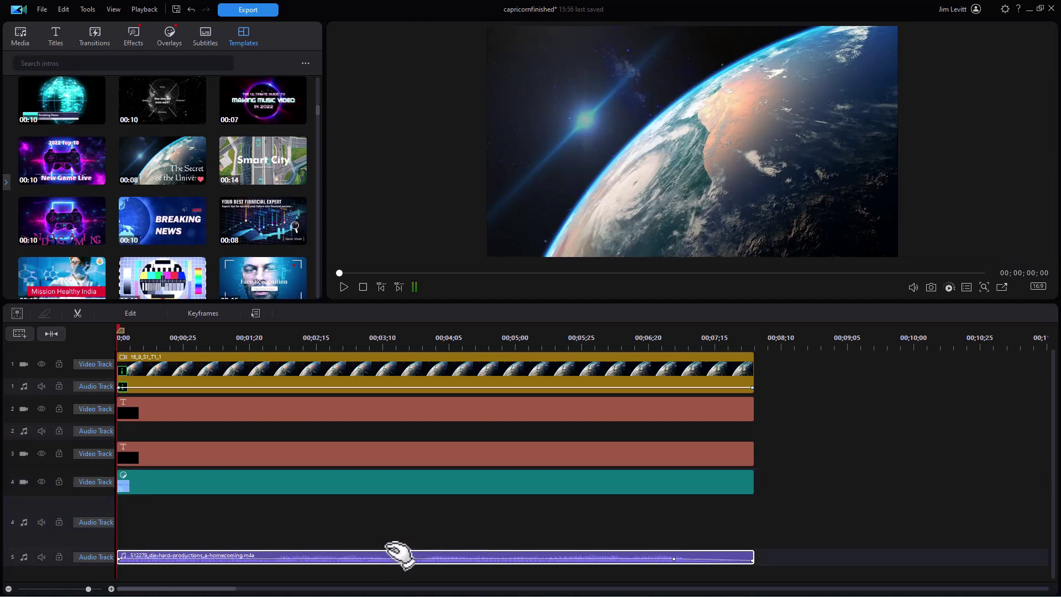
{"action": "key", "text": "Delete"}
{"action": "left_click", "coordinate": [365, 480]}
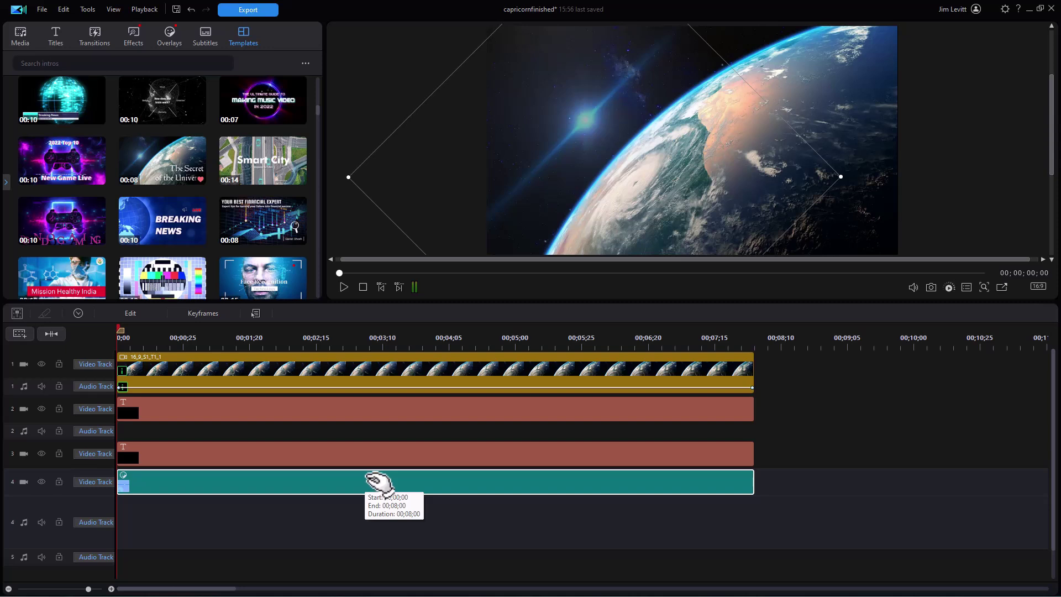
{"action": "key", "text": "Delete"}
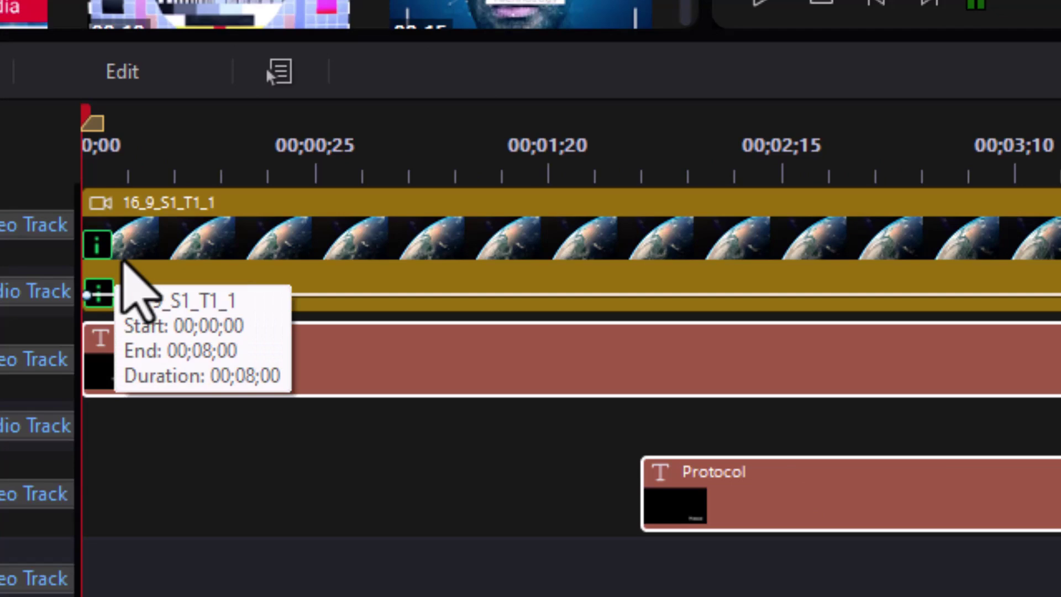
Step: Set the Earth clip's video speed duration to 00;00;10;00, restoring normal 1.000 speed
{"action": "left_click", "coordinate": [257, 232]}
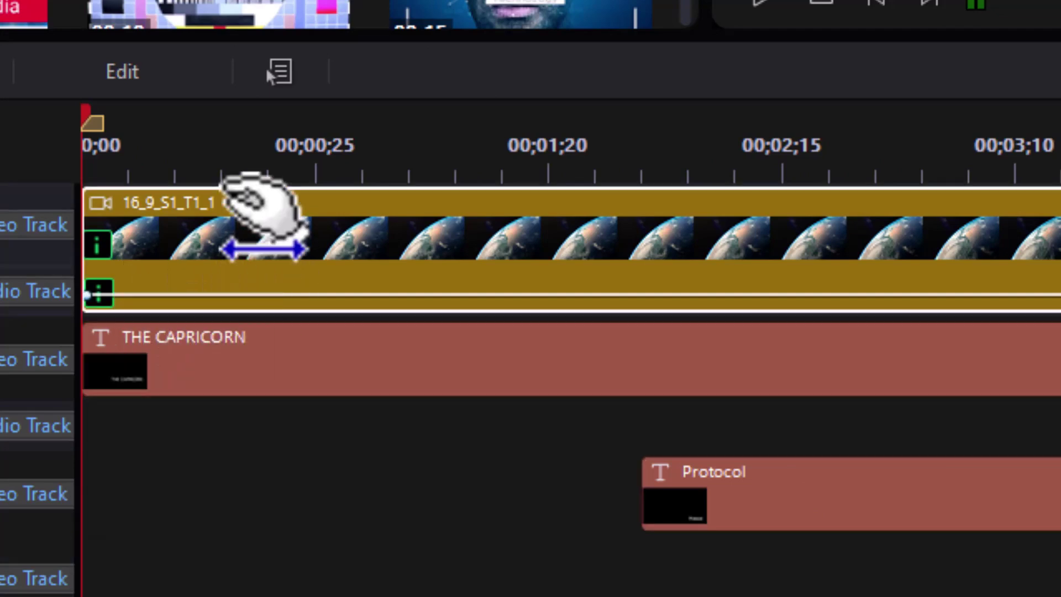
{"action": "left_click", "coordinate": [204, 73]}
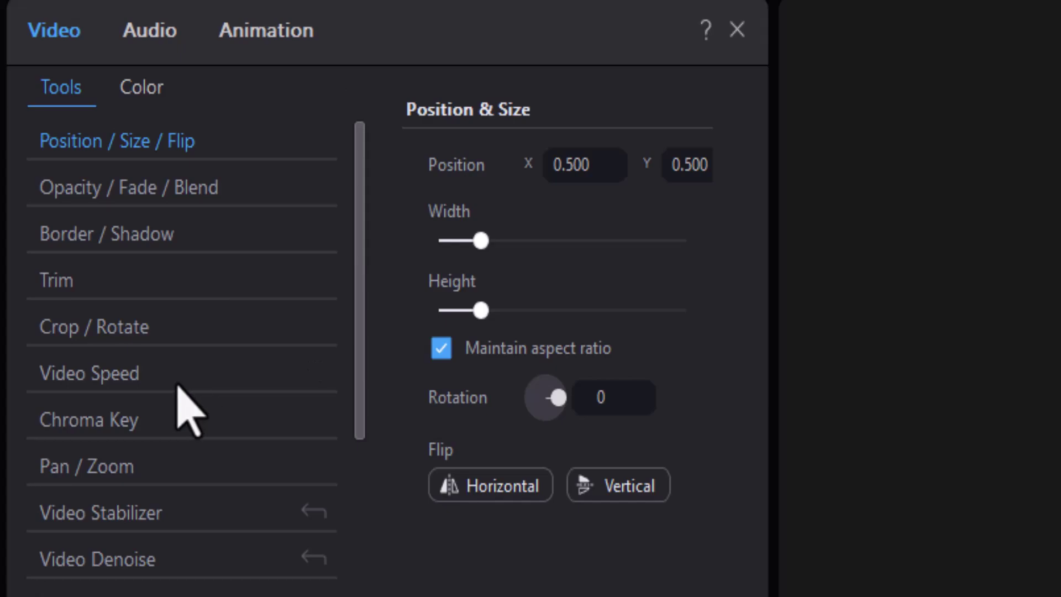
{"action": "left_click", "coordinate": [118, 386]}
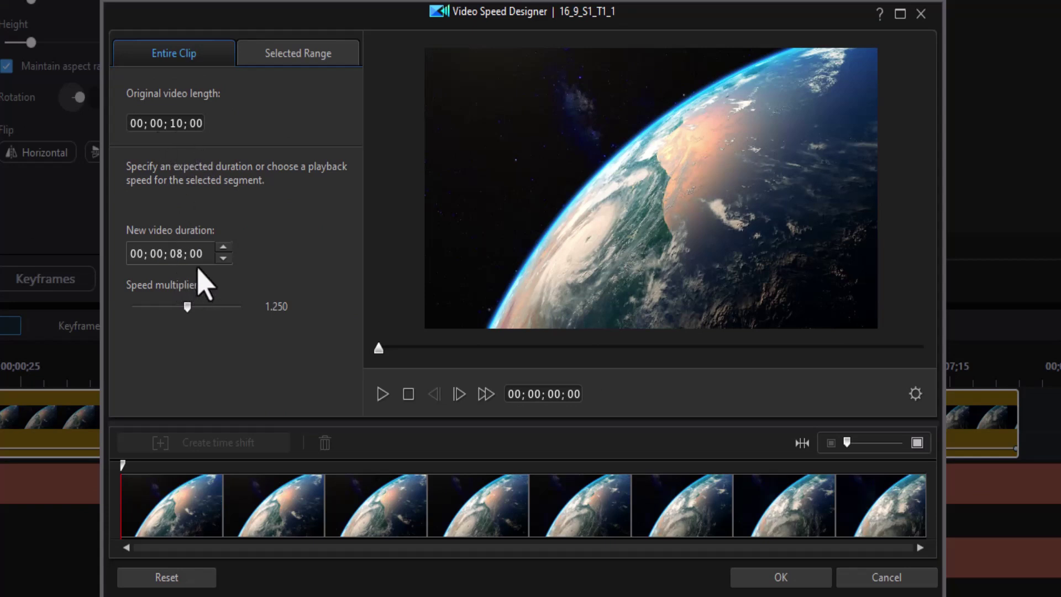
{"action": "left_click", "coordinate": [177, 254]}
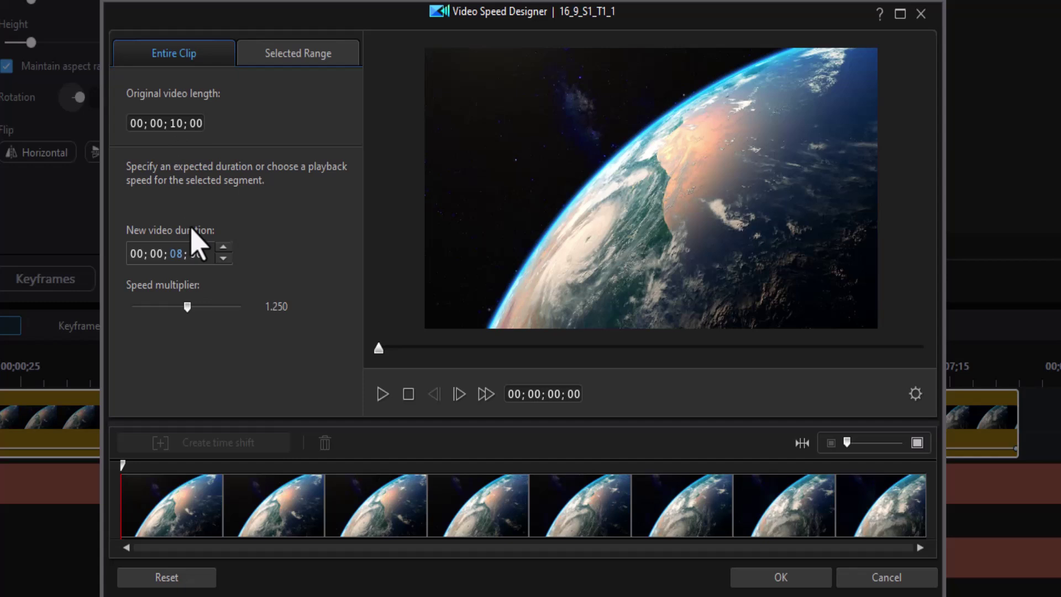
{"action": "type", "text": "1"}
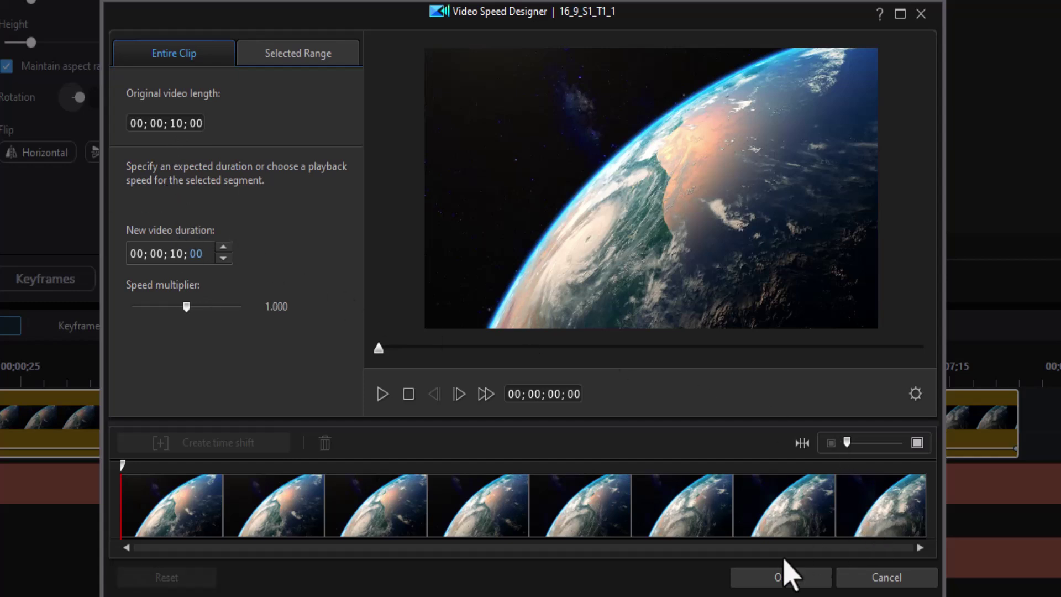
{"action": "left_click", "coordinate": [787, 576]}
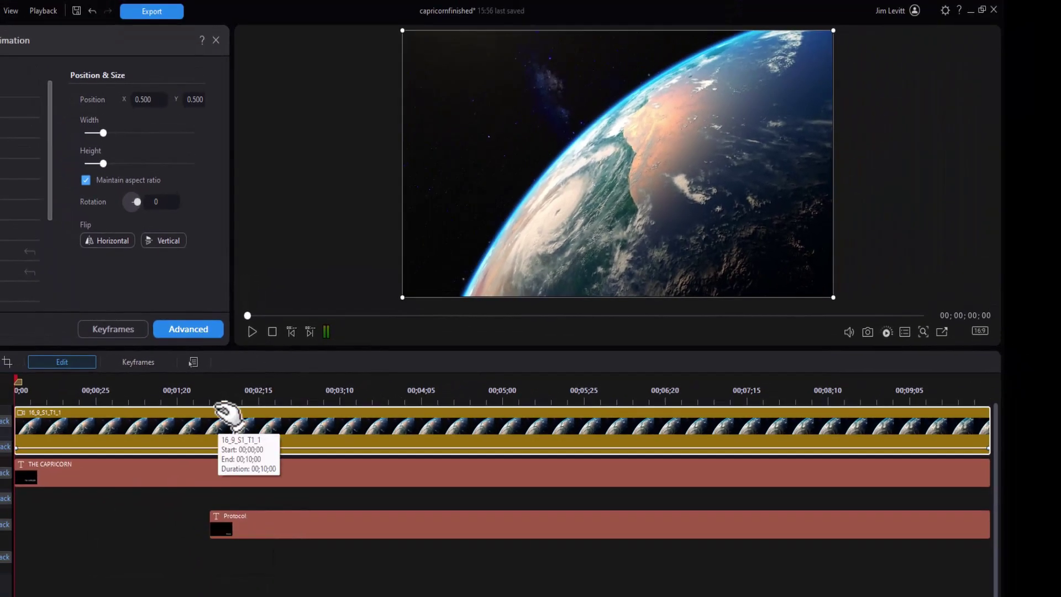
Step: Play back the intro and park the playhead at 00;03;07, where the Protocol subtitle appears
{"action": "left_click", "coordinate": [253, 335]}
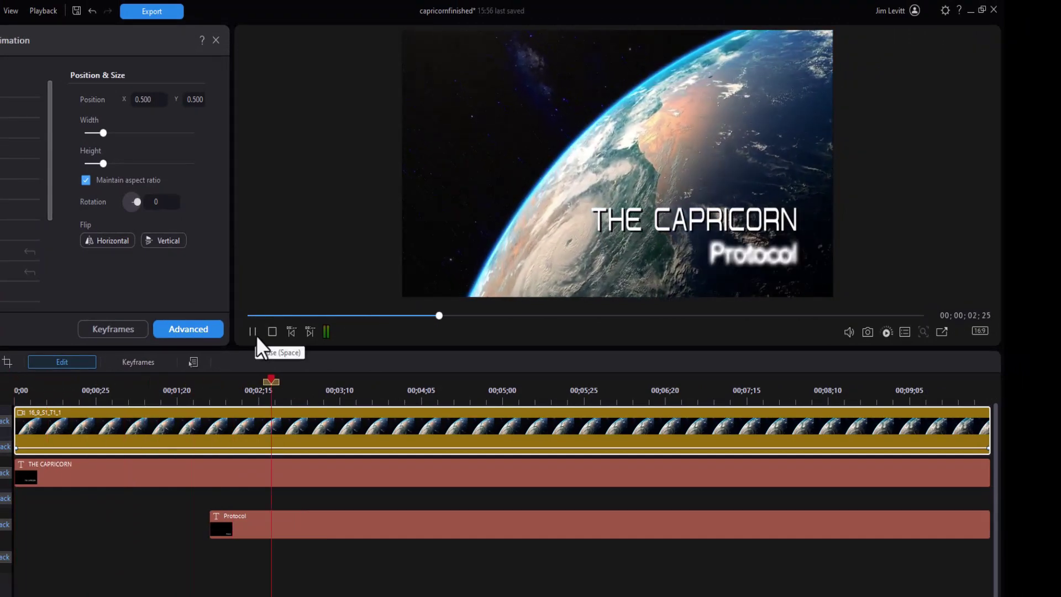
{"action": "left_click", "coordinate": [327, 394]}
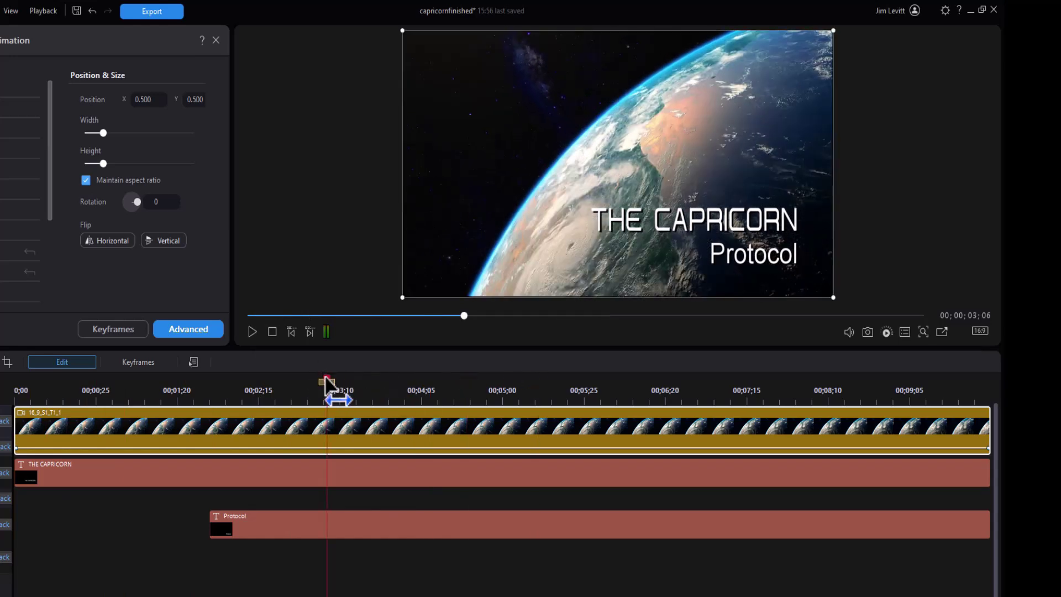
{"action": "left_click", "coordinate": [288, 395]}
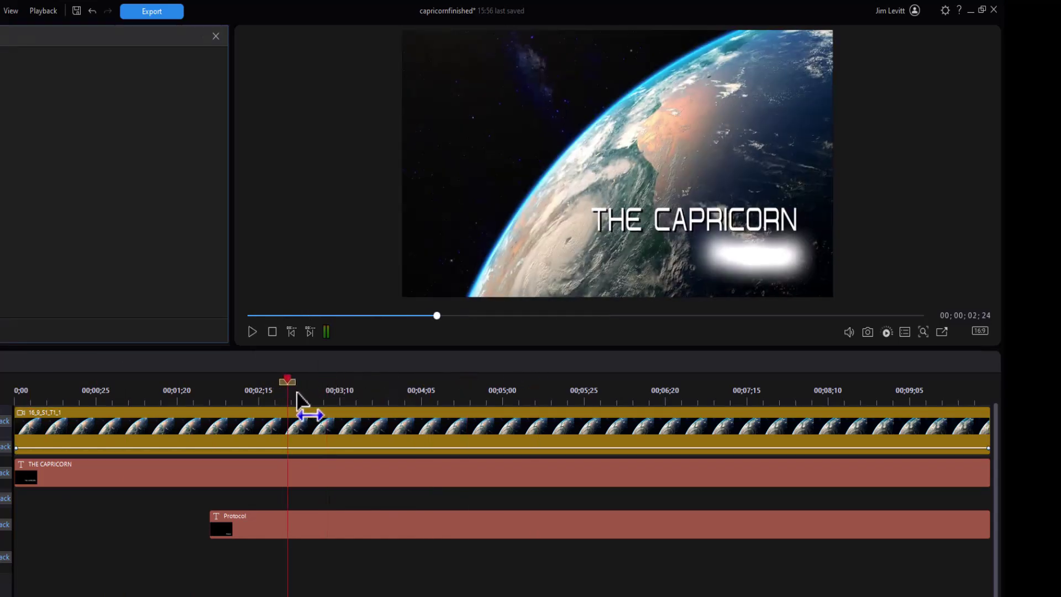
{"action": "left_click_drag", "start_coordinate": [297, 393], "coordinate": [329, 397]}
{"action": "left_click", "coordinate": [328, 435]}
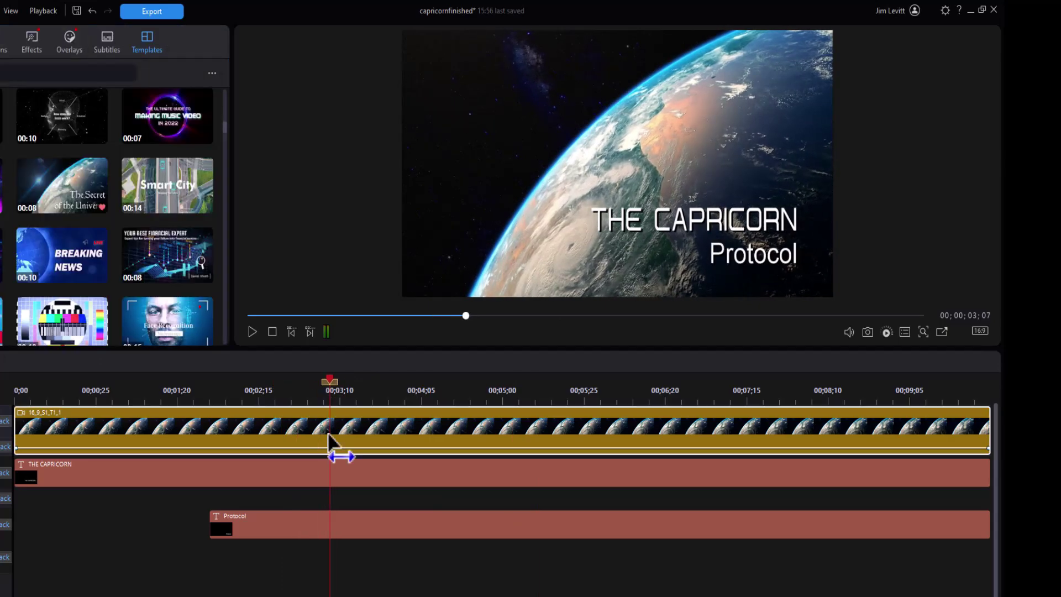
Step: Add a clip marker to the Protocol title clip
{"action": "right_click", "coordinate": [335, 523]}
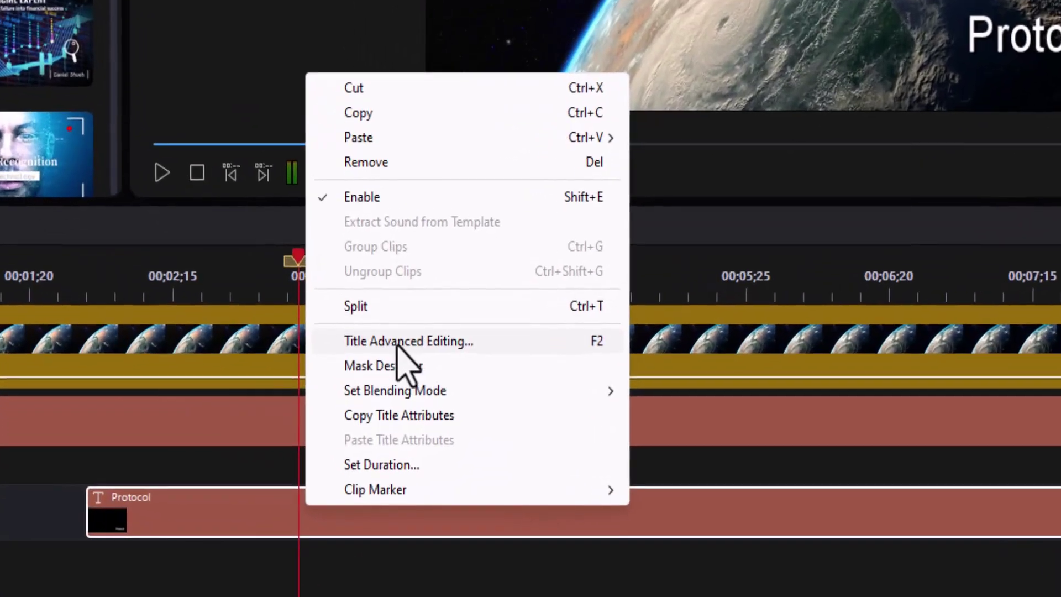
{"action": "mouse_move", "coordinate": [368, 511]}
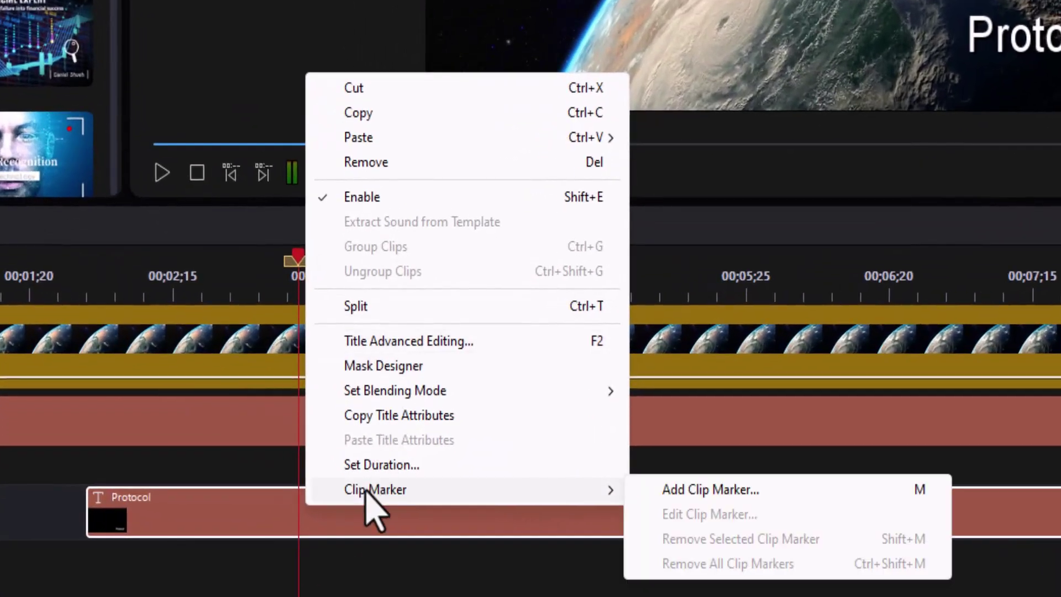
{"action": "left_click", "coordinate": [743, 490]}
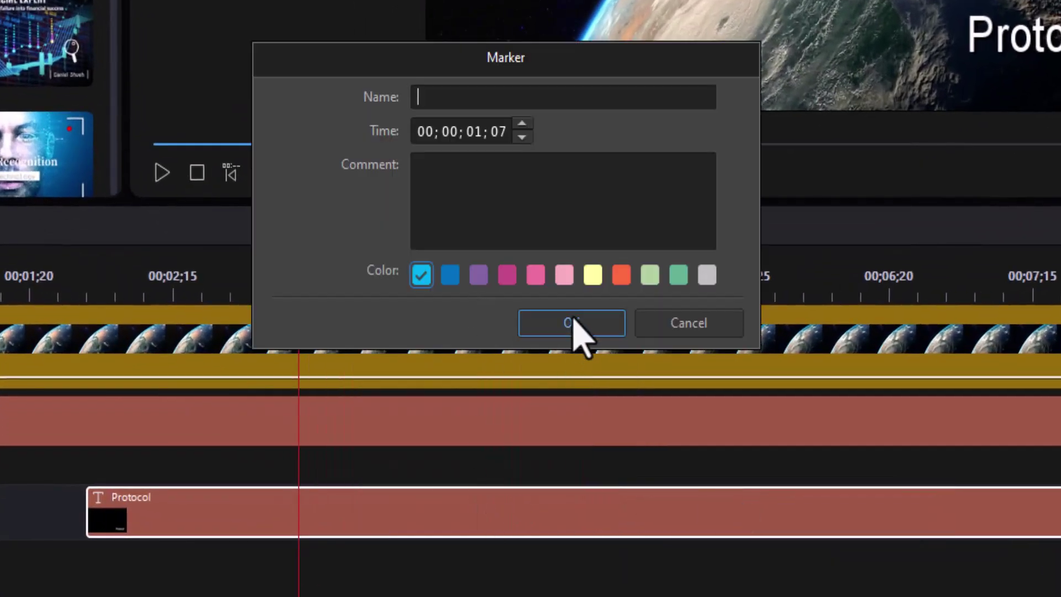
{"action": "left_click", "coordinate": [573, 327]}
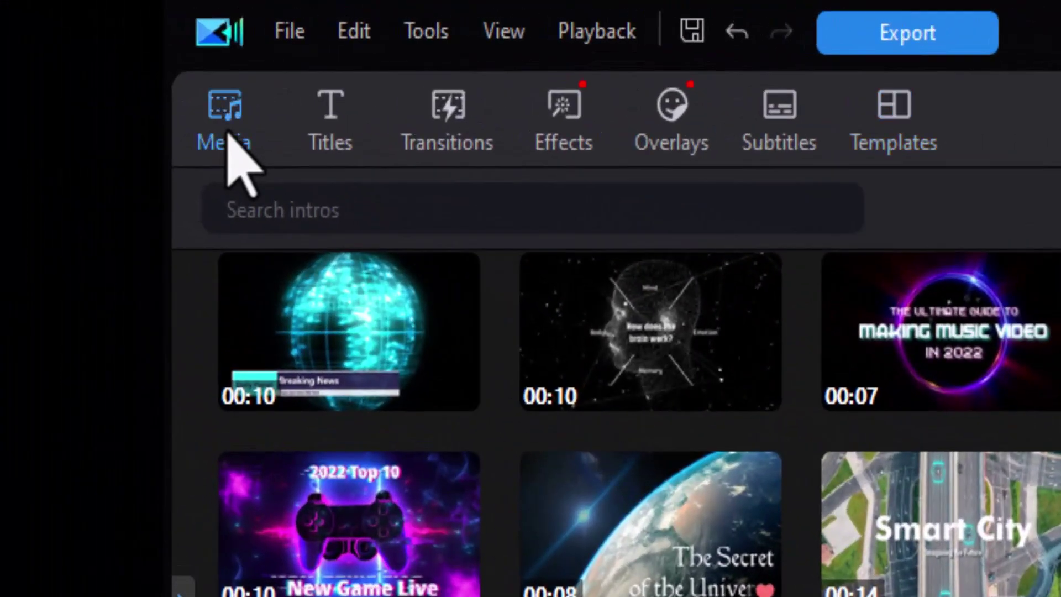
{"action": "left_click", "coordinate": [231, 134]}
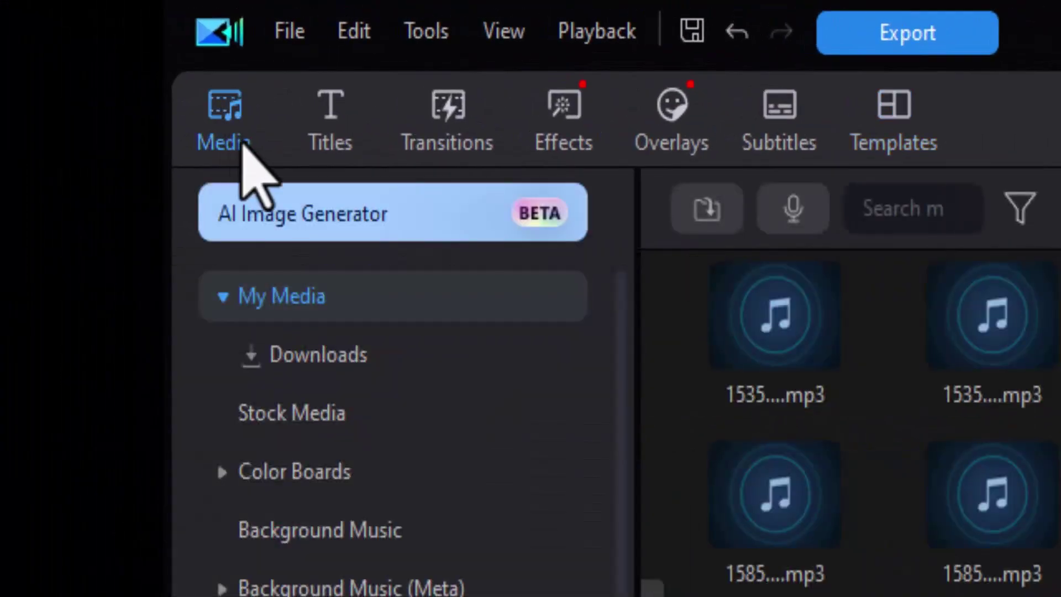
Step: Search the Meta background music for 'go for' and drag Go For Abyss onto audio track 4
{"action": "left_click", "coordinate": [461, 589]}
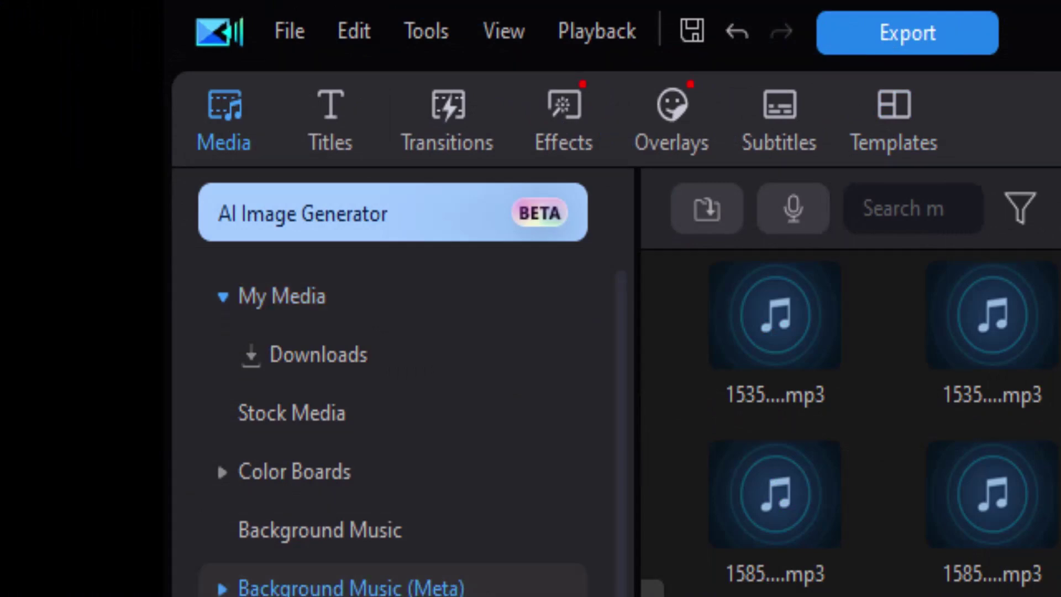
{"action": "left_click", "coordinate": [931, 207]}
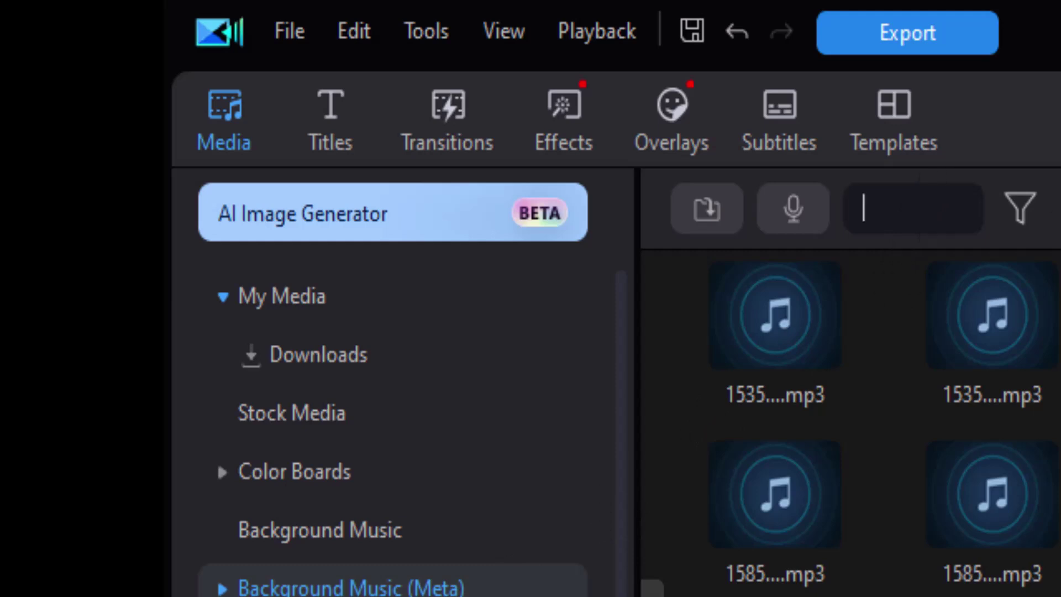
{"action": "type", "text": "go fo"}
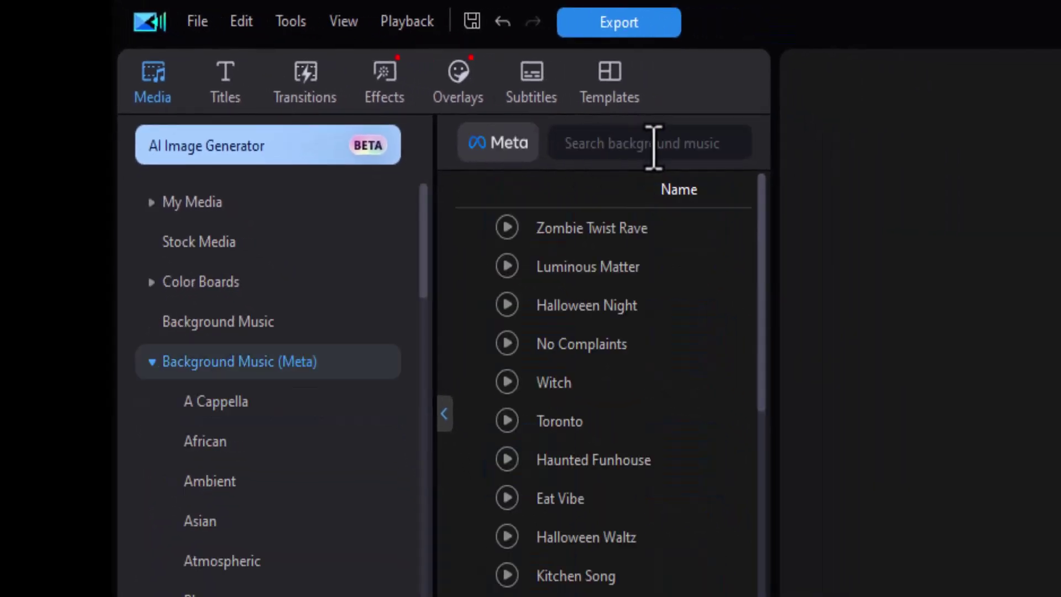
{"action": "left_click", "coordinate": [613, 142]}
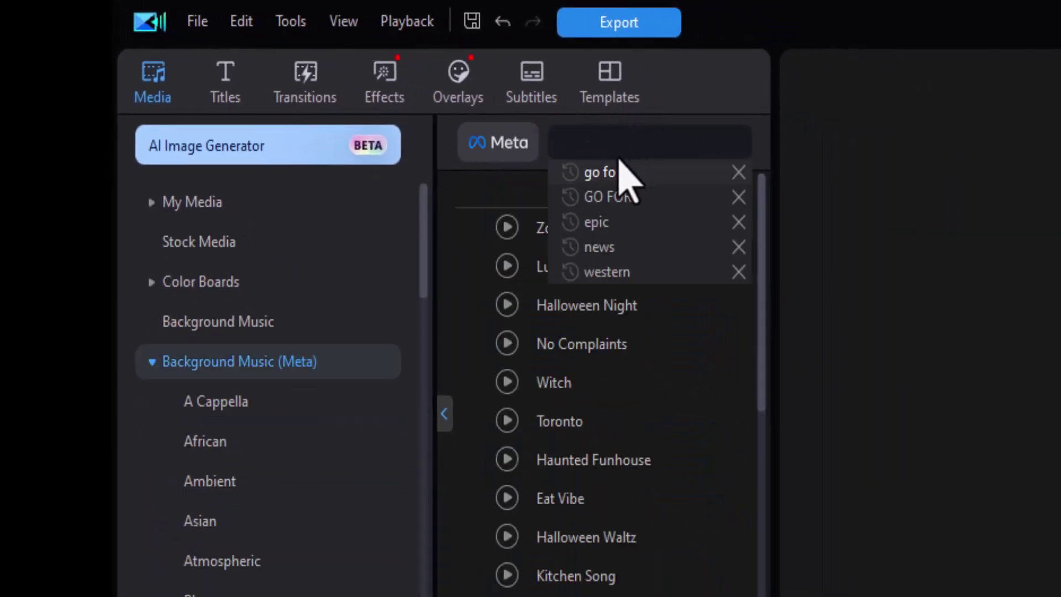
{"action": "type", "text": "go for"}
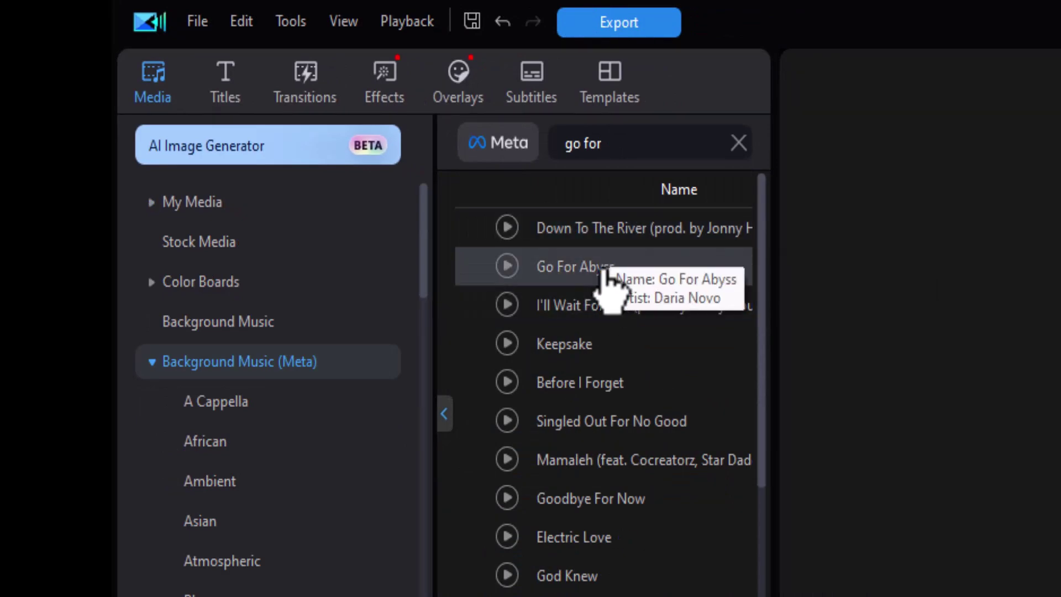
{"action": "left_click_drag", "start_coordinate": [606, 269], "coordinate": [615, 596]}
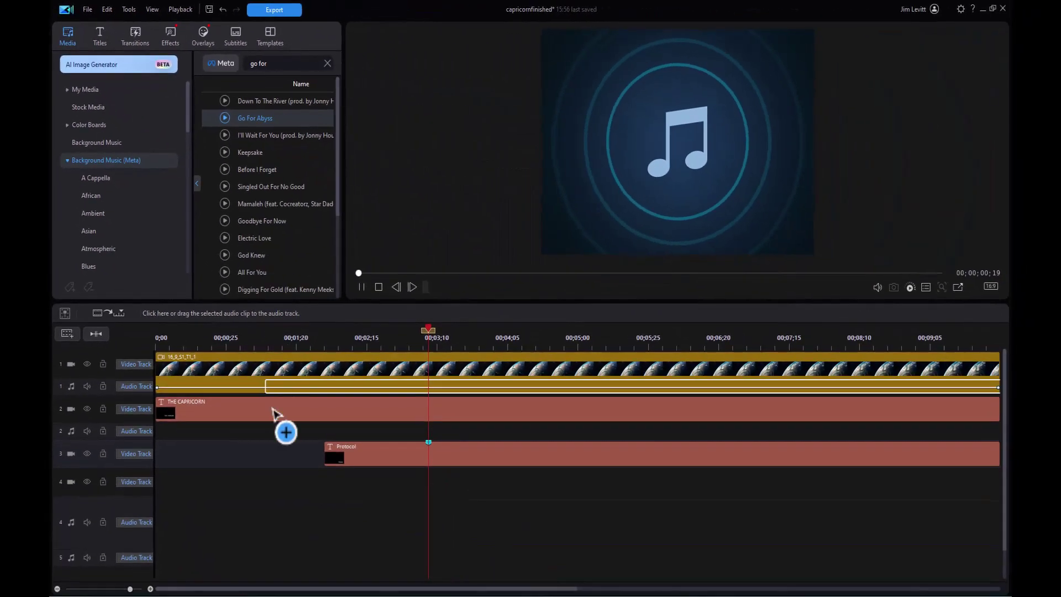
{"action": "left_click_drag", "start_coordinate": [276, 414], "coordinate": [298, 522]}
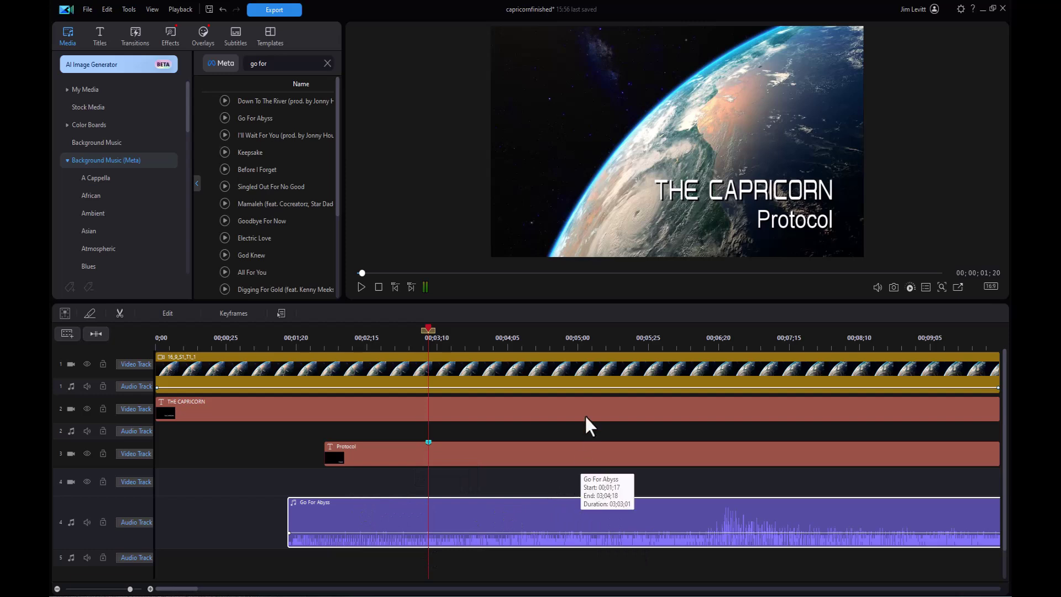
Step: Split Go For Abyss at the playhead, remove the opening part, and slide the rest toward 0;00
{"action": "left_click", "coordinate": [586, 334]}
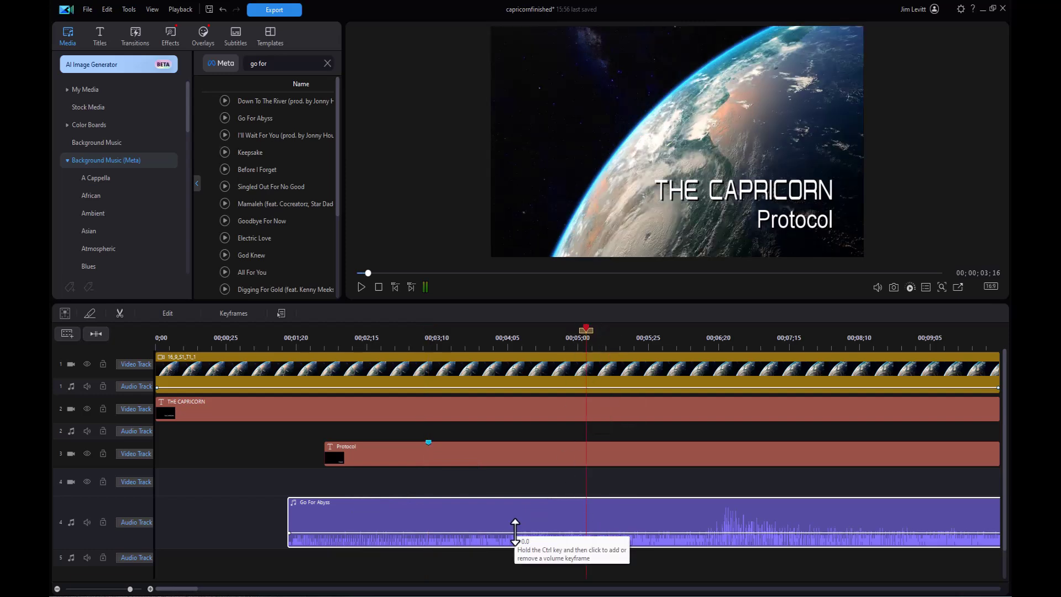
{"action": "key", "text": "ctrl+t"}
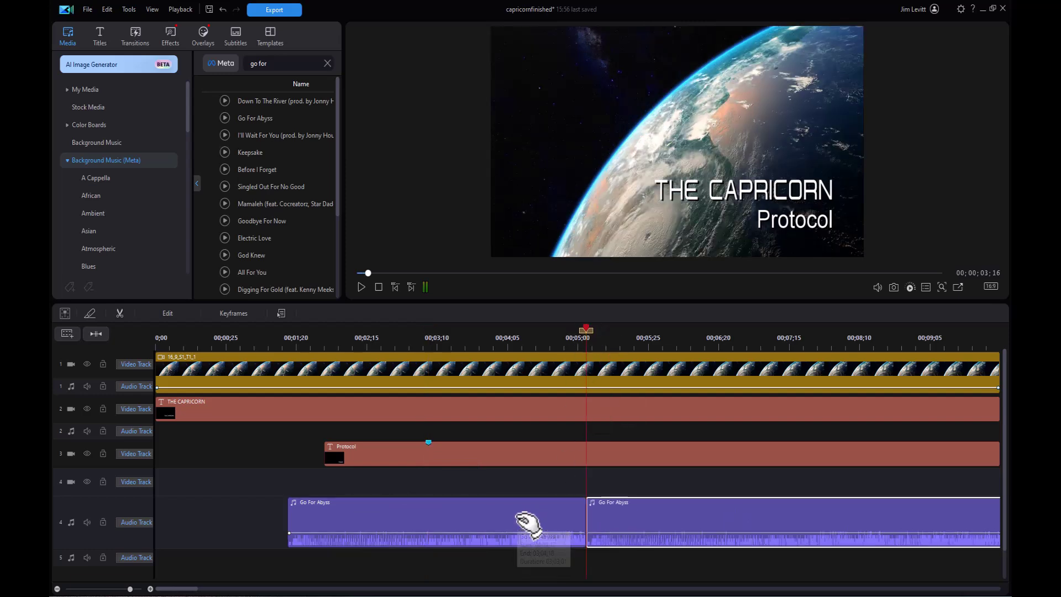
{"action": "left_click", "coordinate": [506, 521]}
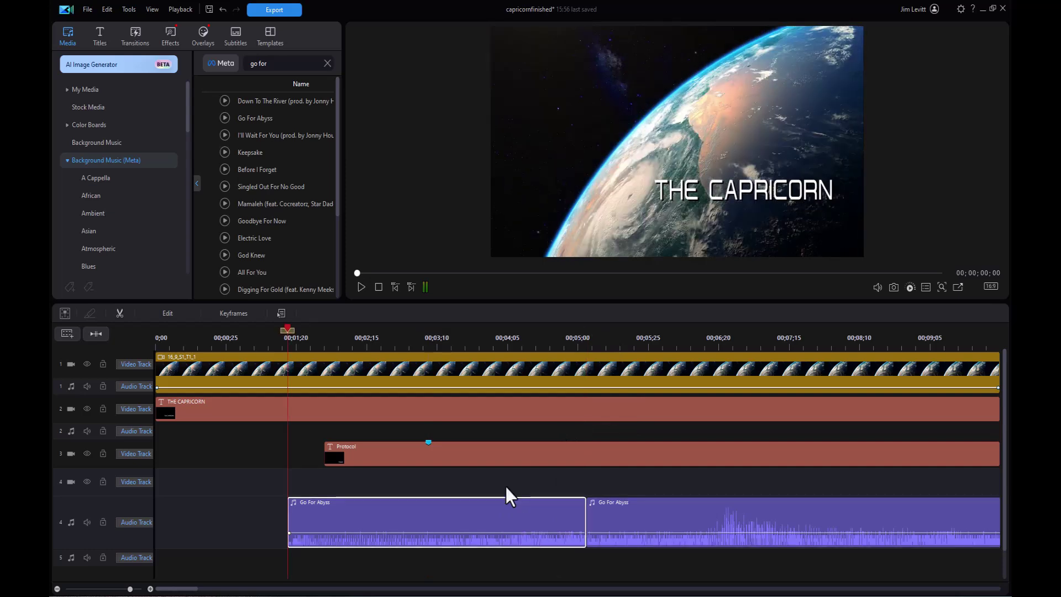
{"action": "key", "text": "Delete"}
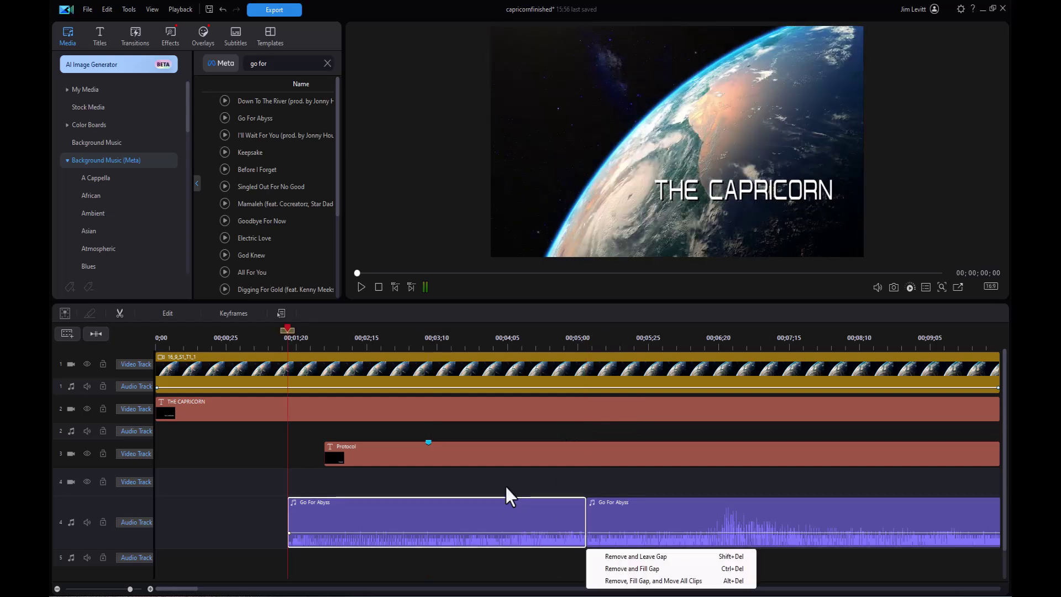
{"action": "left_click", "coordinate": [637, 556]}
{"action": "left_click_drag", "start_coordinate": [658, 513], "coordinate": [405, 520]}
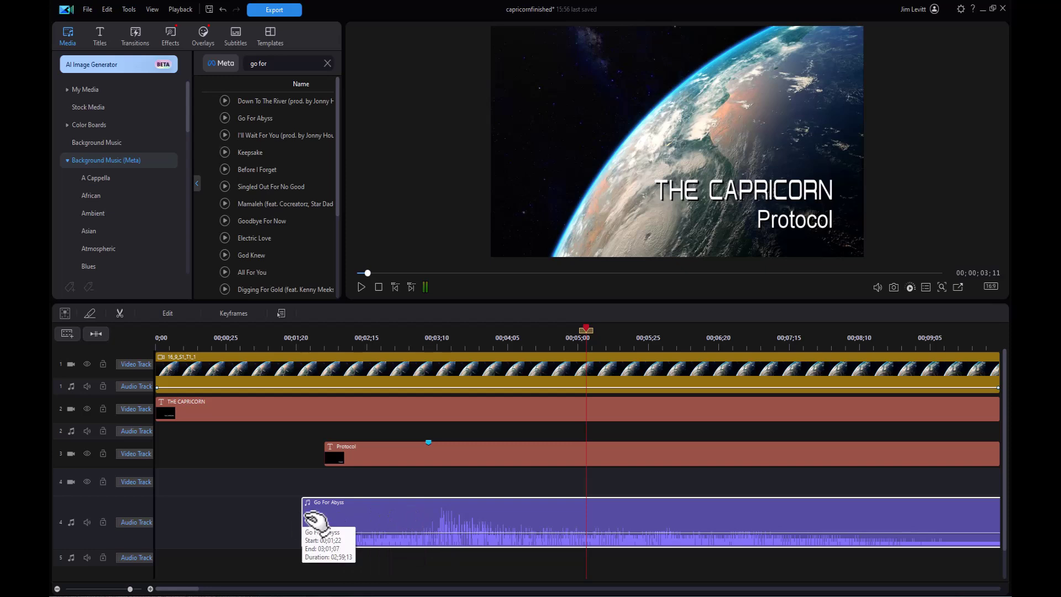
{"action": "left_click_drag", "start_coordinate": [304, 518], "coordinate": [77, 522]}
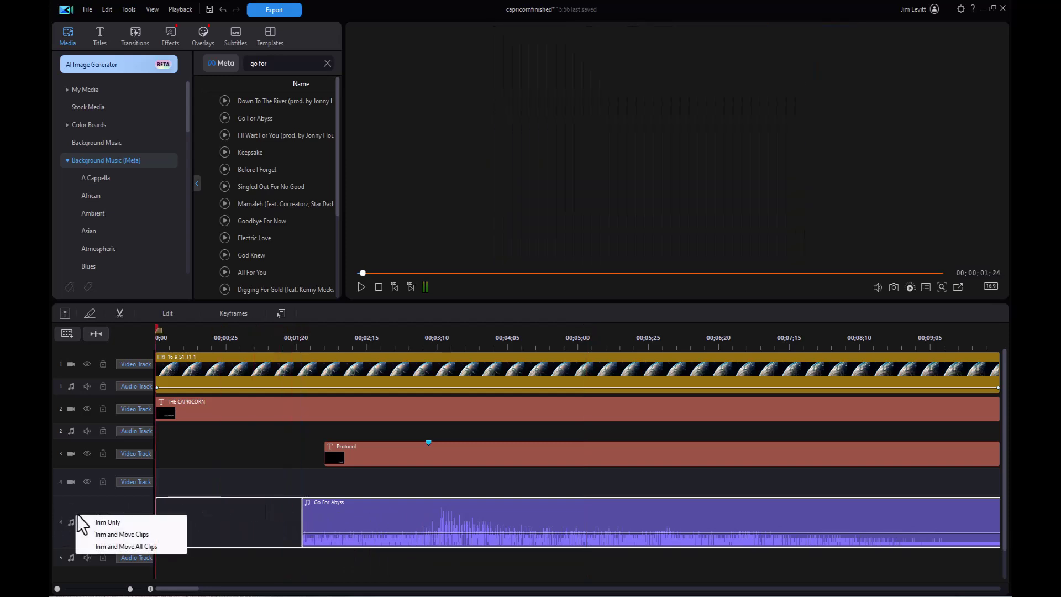
{"action": "left_click", "coordinate": [138, 526]}
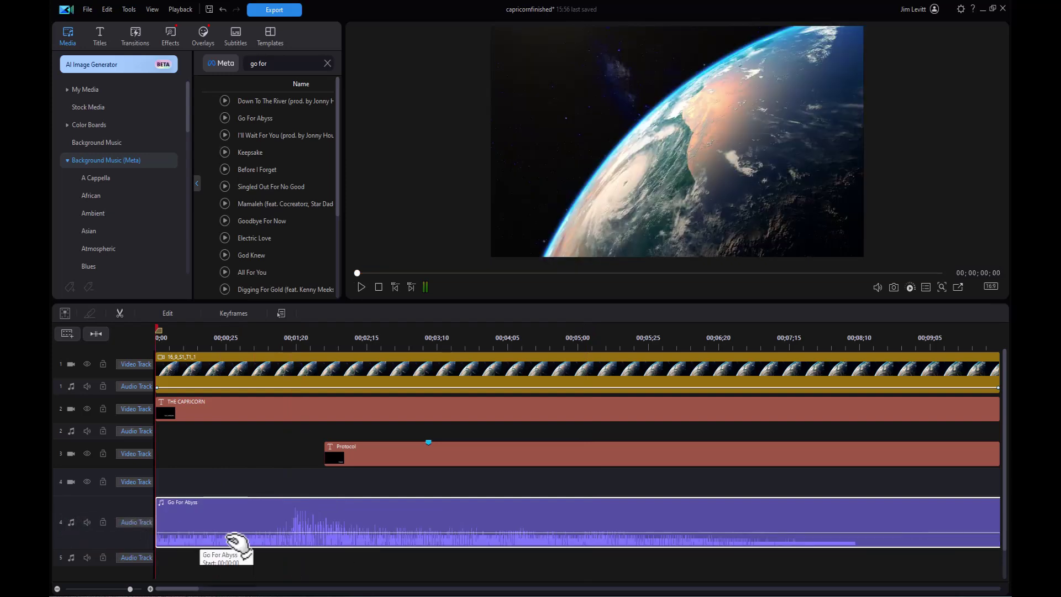
{"action": "left_click_drag", "start_coordinate": [259, 514], "coordinate": [291, 525]}
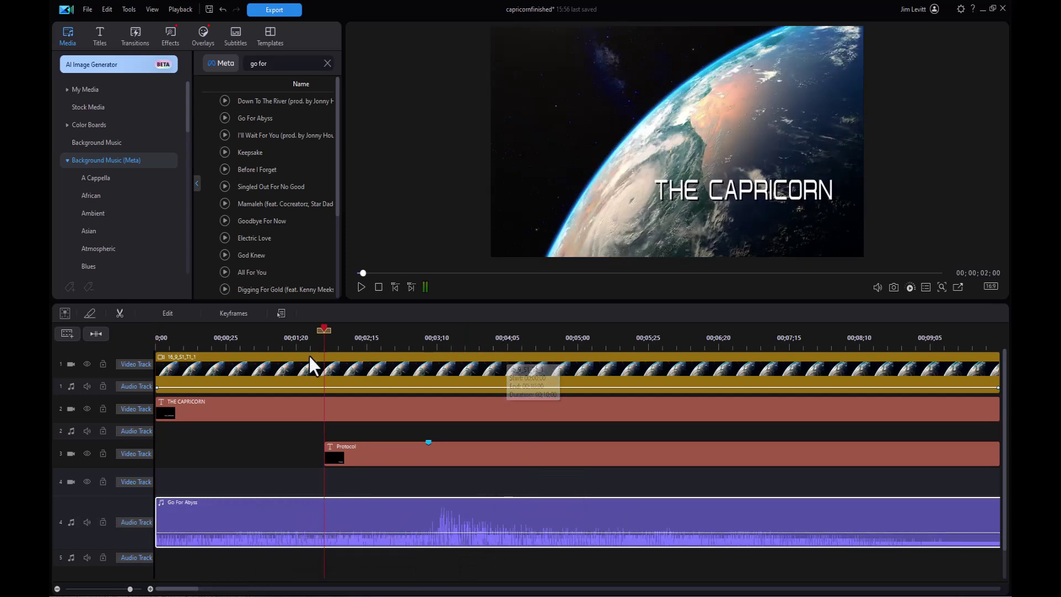
Step: Preview from the start, then remove the song's first 28 frames and move it to 0;00
{"action": "left_click_drag", "start_coordinate": [324, 330], "coordinate": [315, 331]}
{"action": "left_click_drag", "start_coordinate": [252, 337], "coordinate": [67, 348]}
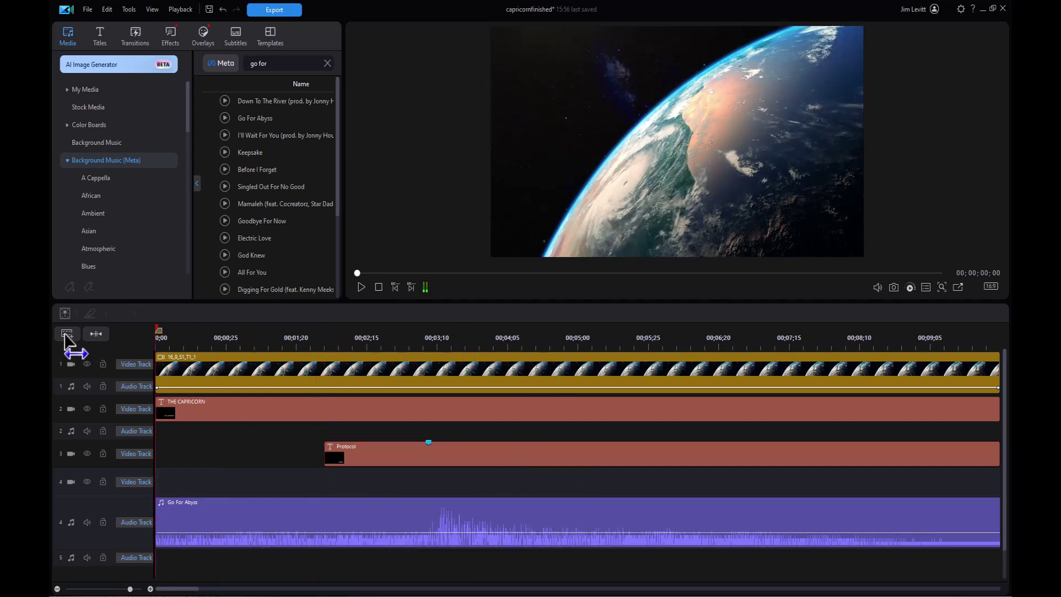
{"action": "left_click", "coordinate": [361, 287]}
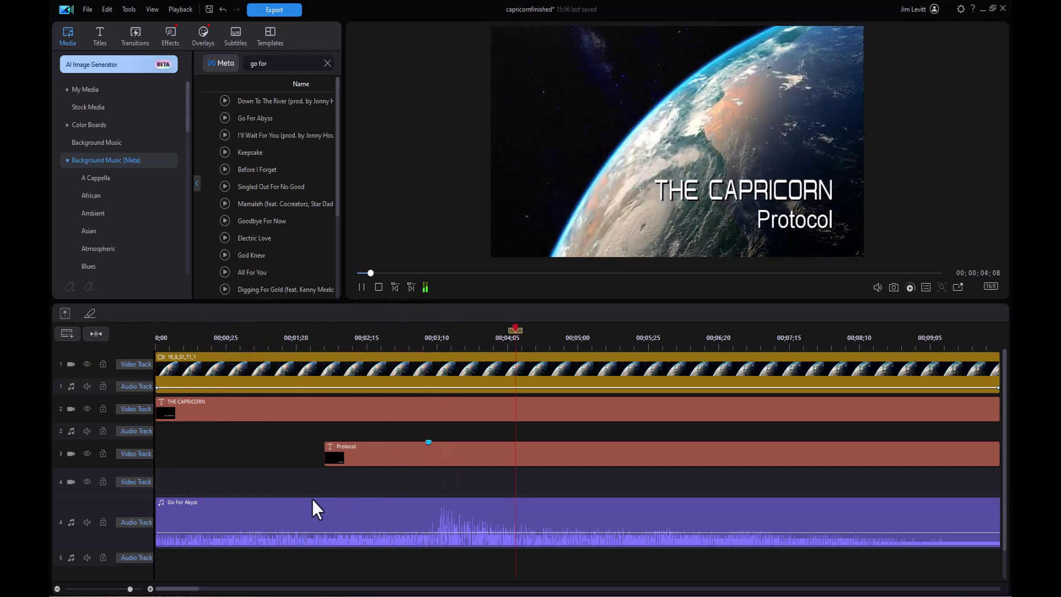
{"action": "left_click", "coordinate": [297, 506]}
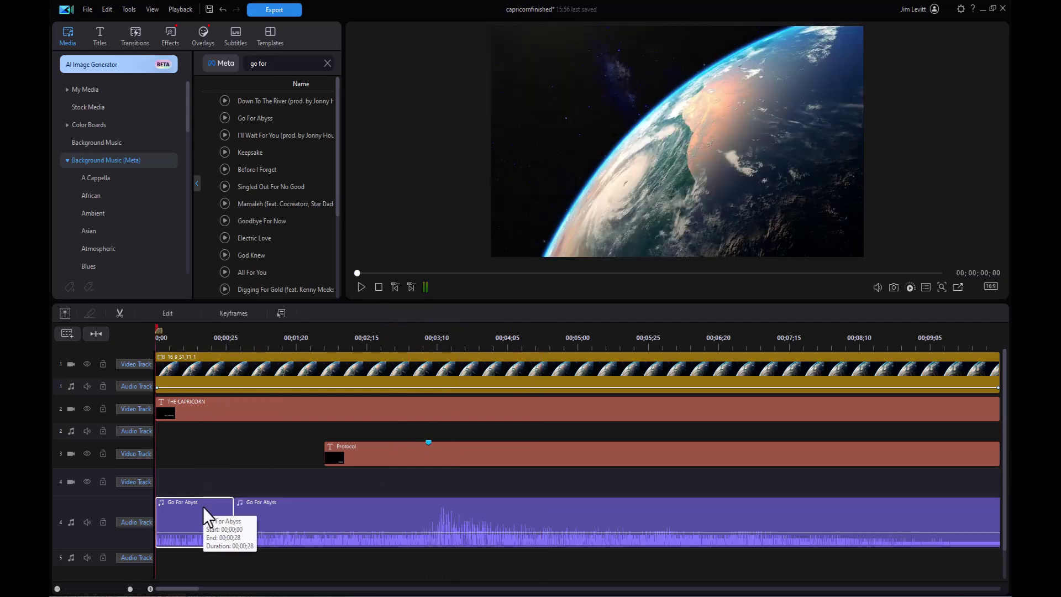
{"action": "key", "text": "Delete"}
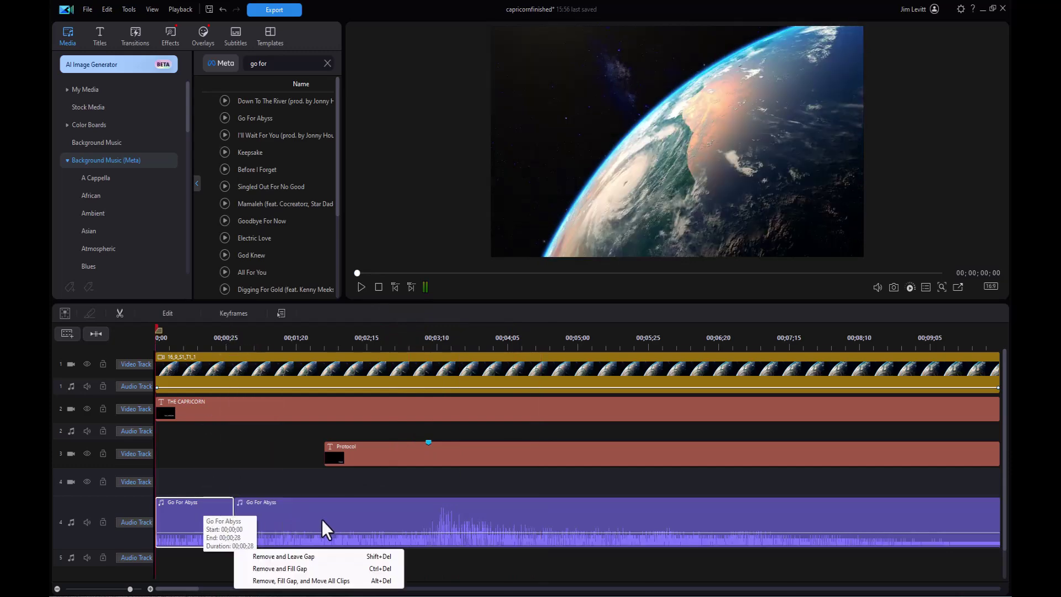
{"action": "left_click", "coordinate": [298, 567]}
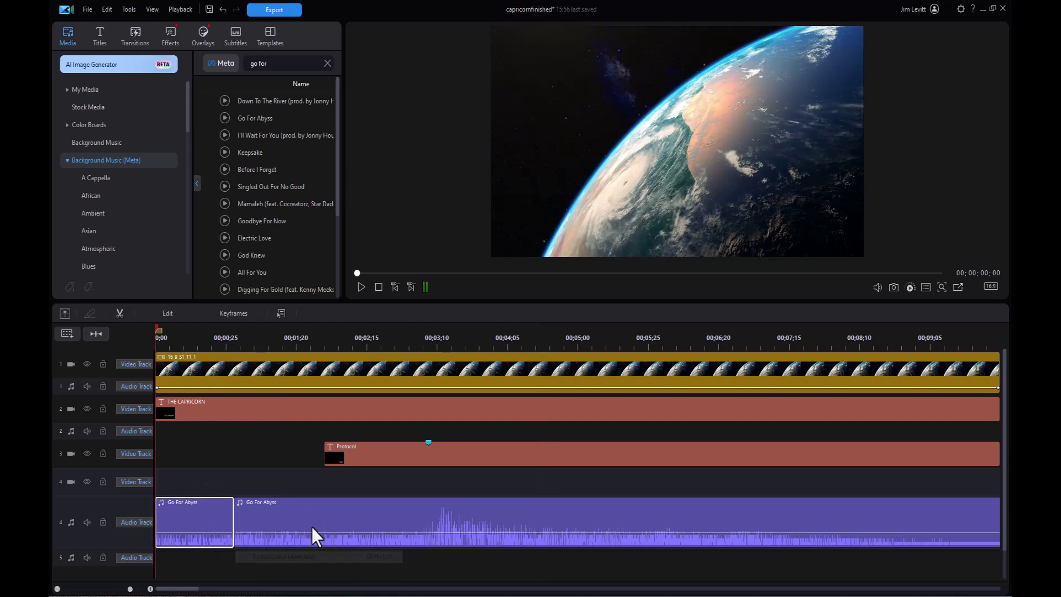
{"action": "left_click_drag", "start_coordinate": [348, 519], "coordinate": [226, 511]}
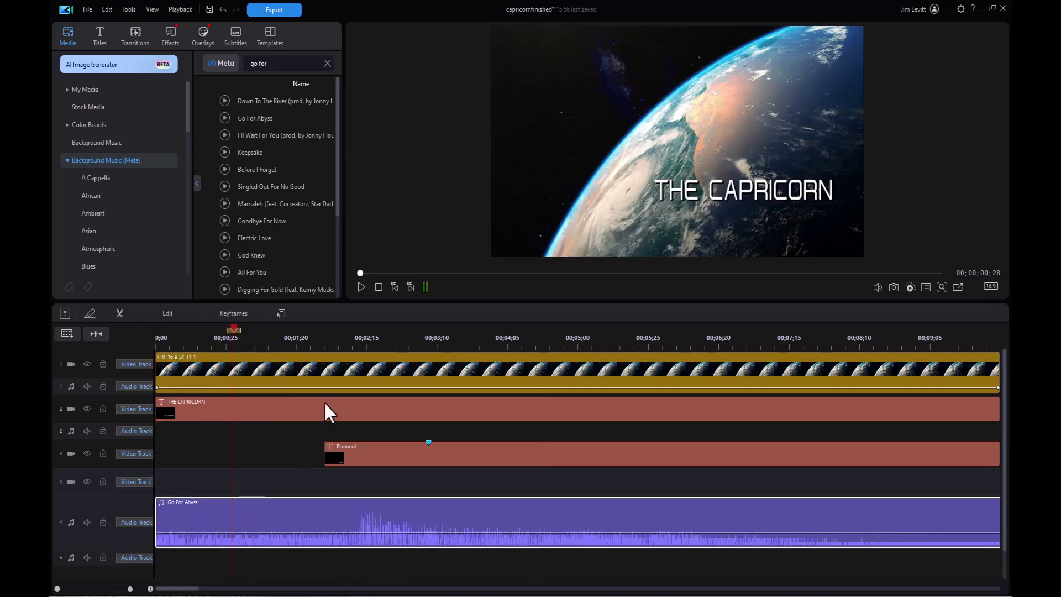
Step: Play back the intro with the trimmed music and zoom the timeline out to show the whole song
{"action": "key", "text": "space"}
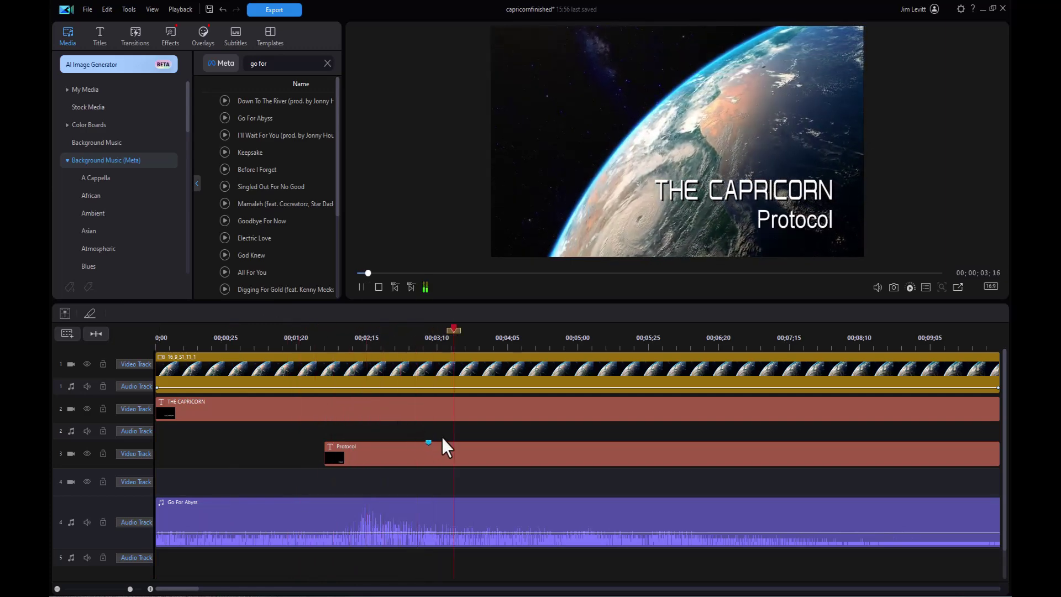
{"action": "key", "text": "space"}
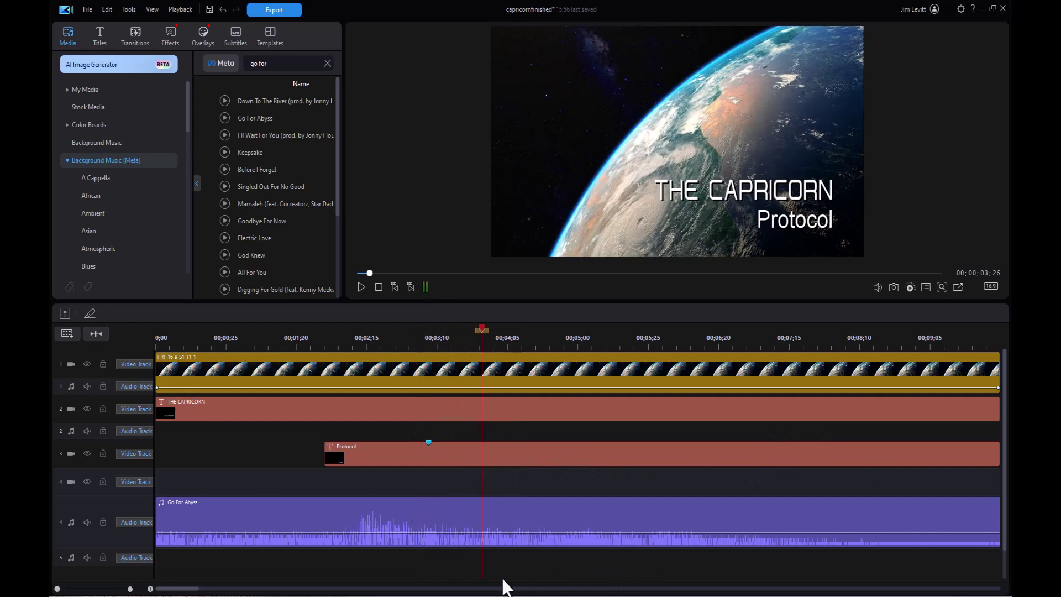
{"action": "left_click_drag", "start_coordinate": [374, 334], "coordinate": [209, 336]}
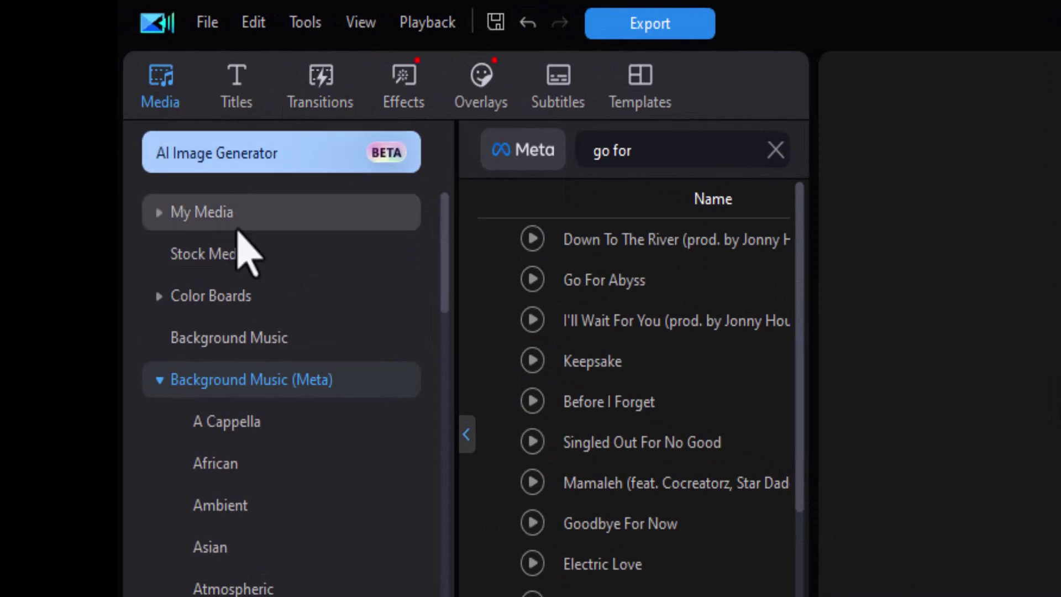
Step: Drag the Tires.mp4 stock clip onto video track 1 after the woman's 461259652_HD clip, leaving a gap
{"action": "left_click", "coordinate": [279, 260]}
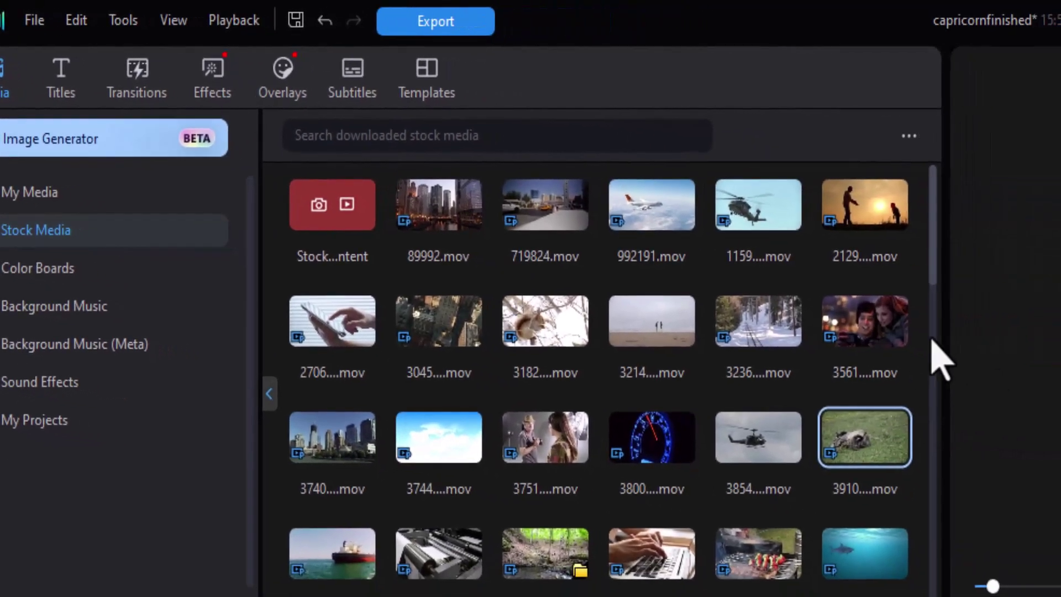
{"action": "scroll", "coordinate": [922, 354], "scroll_direction": "down", "scroll_amount": 3}
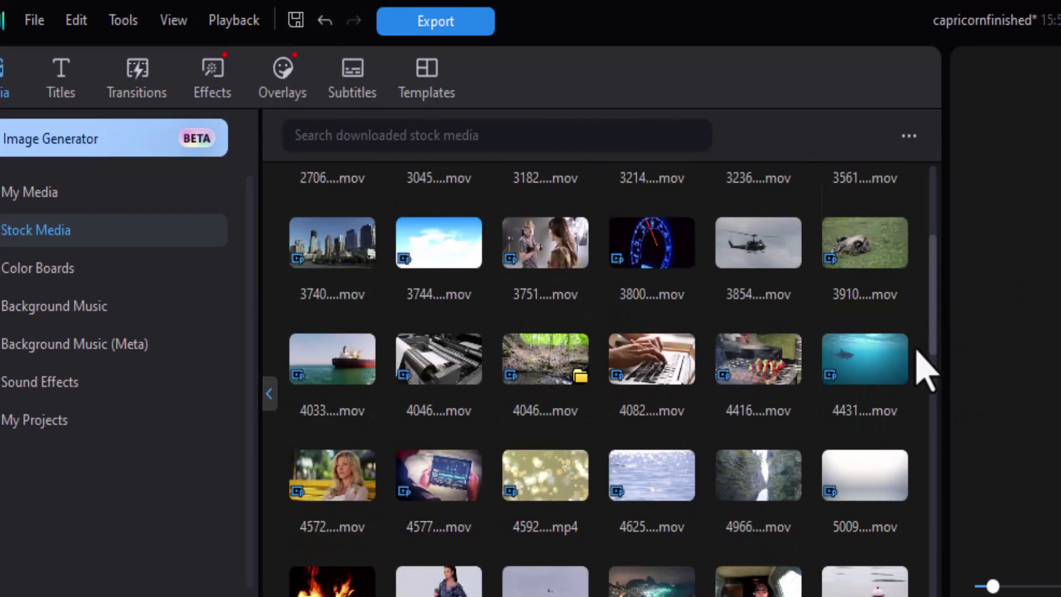
{"action": "scroll", "coordinate": [918, 353], "scroll_direction": "down", "scroll_amount": 10}
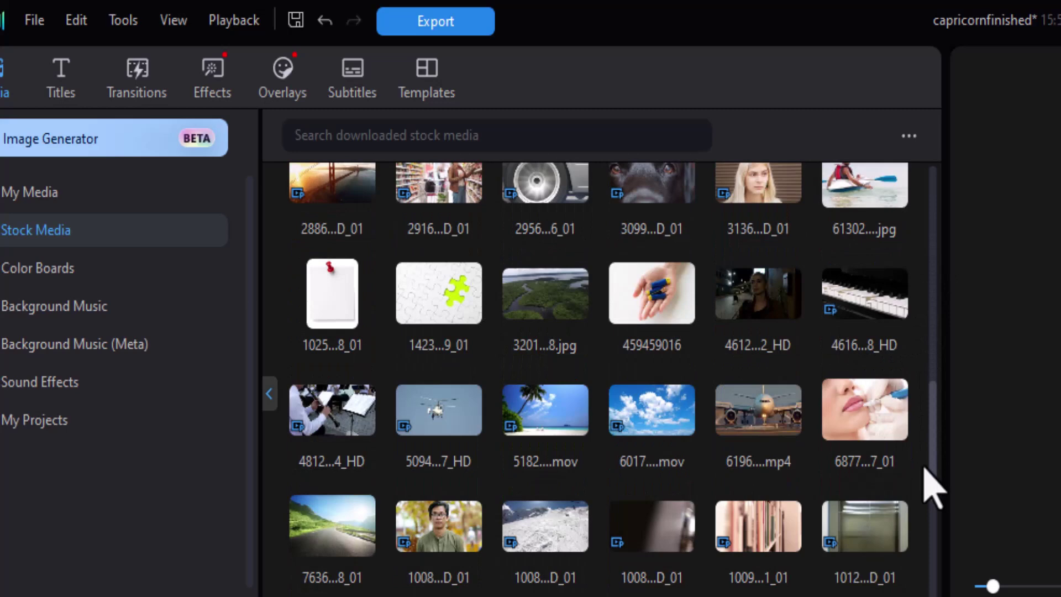
{"action": "left_click", "coordinate": [746, 301]}
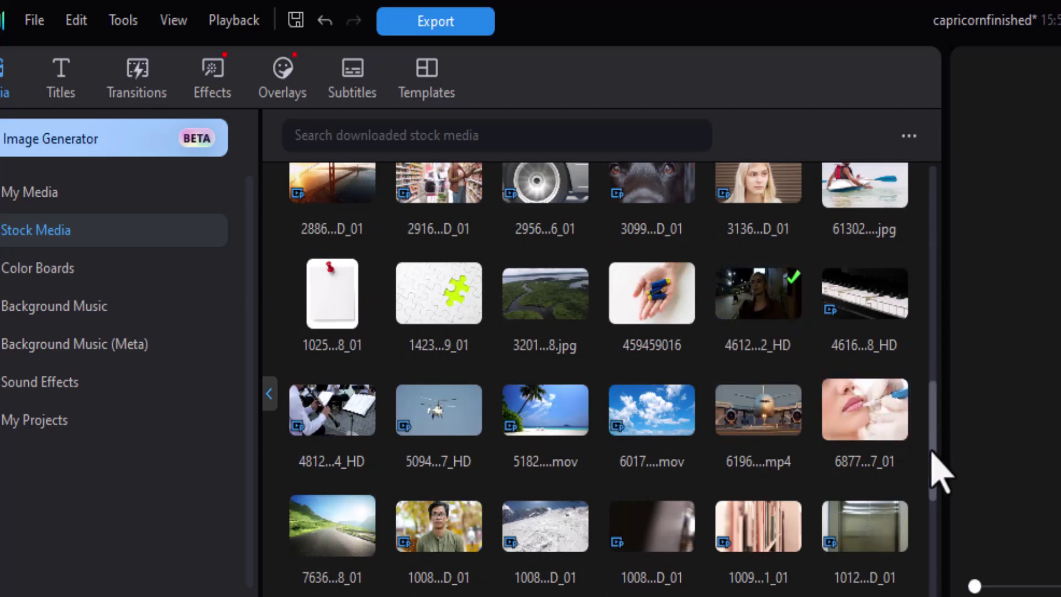
{"action": "scroll", "coordinate": [937, 547], "scroll_direction": "down", "scroll_amount": 4}
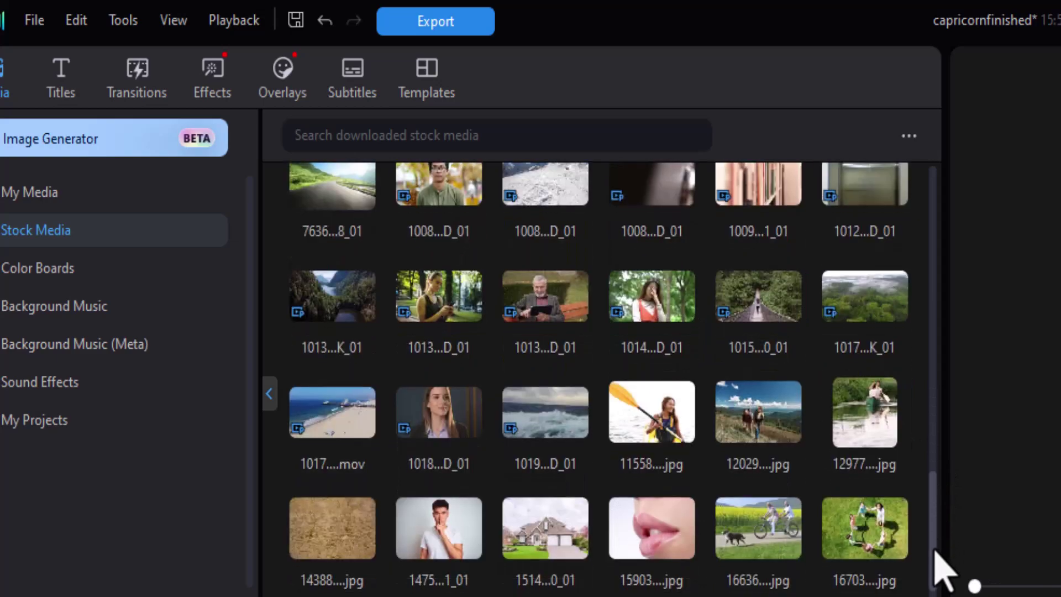
{"action": "scroll", "coordinate": [935, 567], "scroll_direction": "down", "scroll_amount": 3}
{"action": "left_click", "coordinate": [758, 577]}
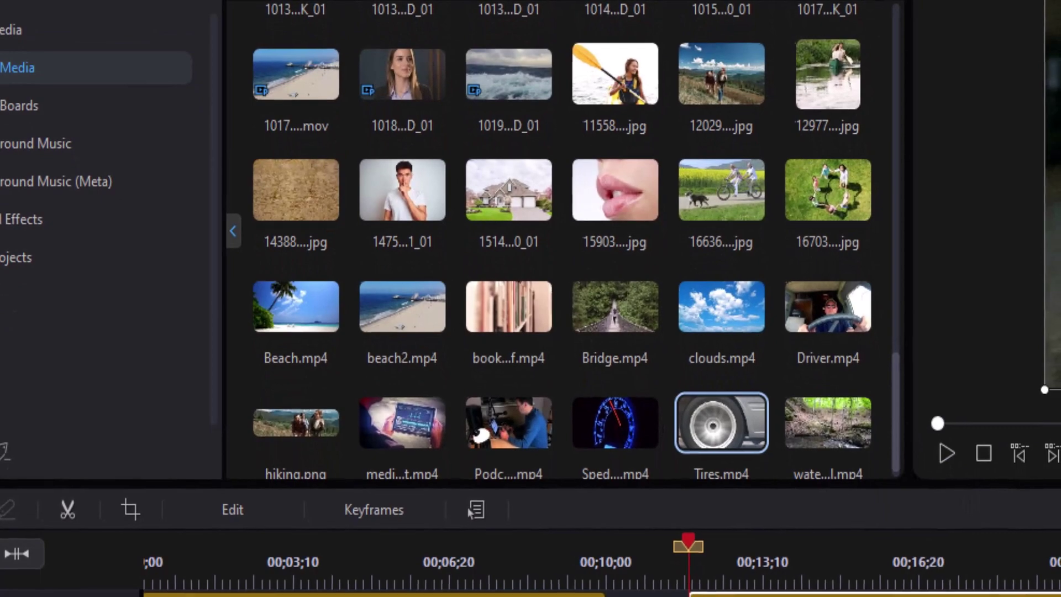
{"action": "left_click_drag", "start_coordinate": [721, 422], "coordinate": [1060, 596]}
{"action": "left_click_drag", "start_coordinate": [629, 450], "coordinate": [630, 450]}
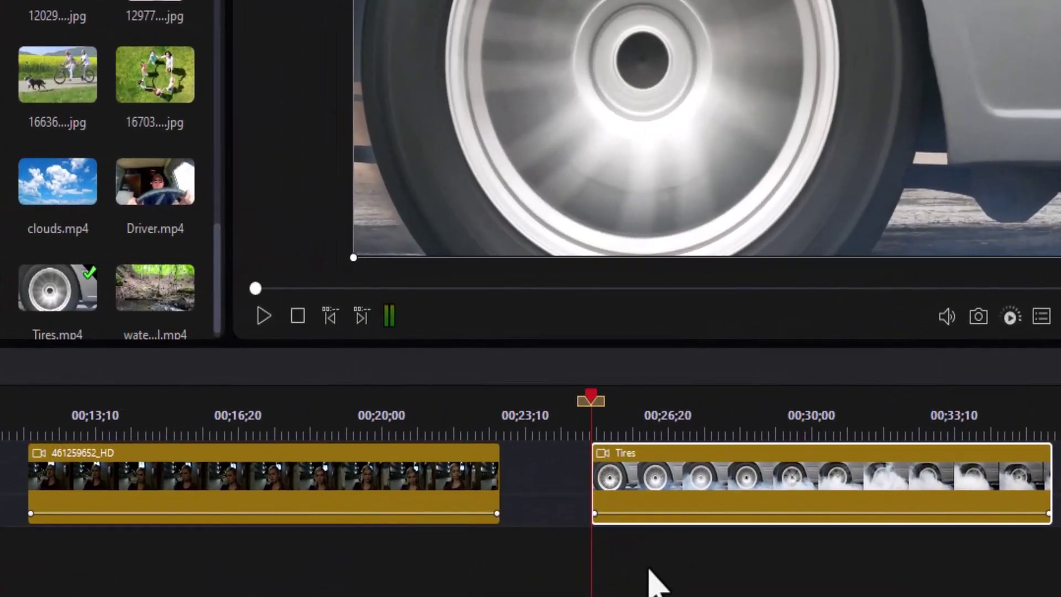
Step: Apply Color Match to the Tires clip using the woman's clip: Hue 75, Saturation 35, Brightness 29
{"action": "left_click_drag", "start_coordinate": [656, 561], "coordinate": [370, 491]}
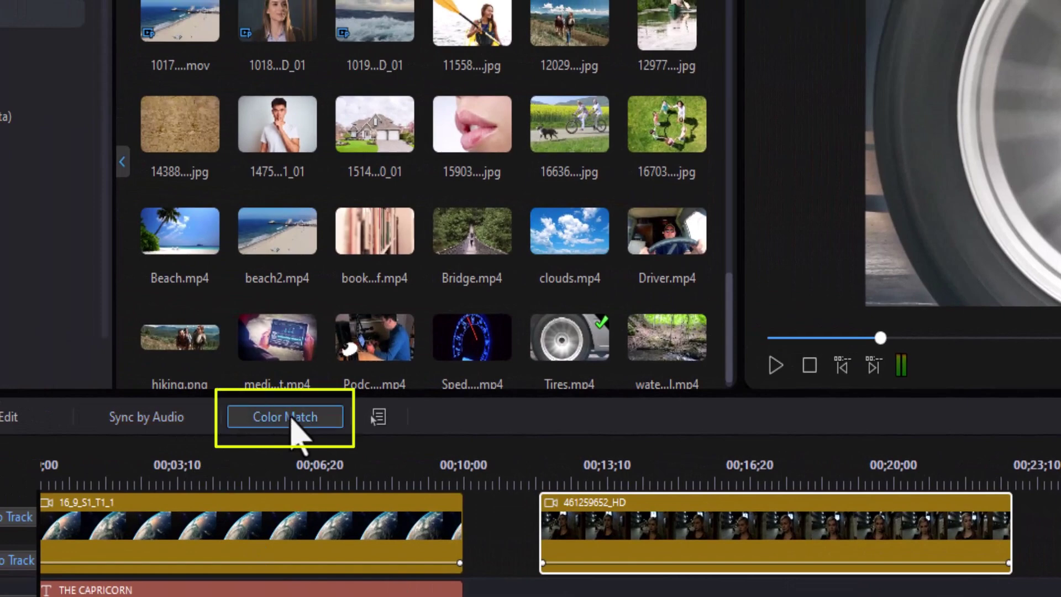
{"action": "left_click", "coordinate": [292, 419]}
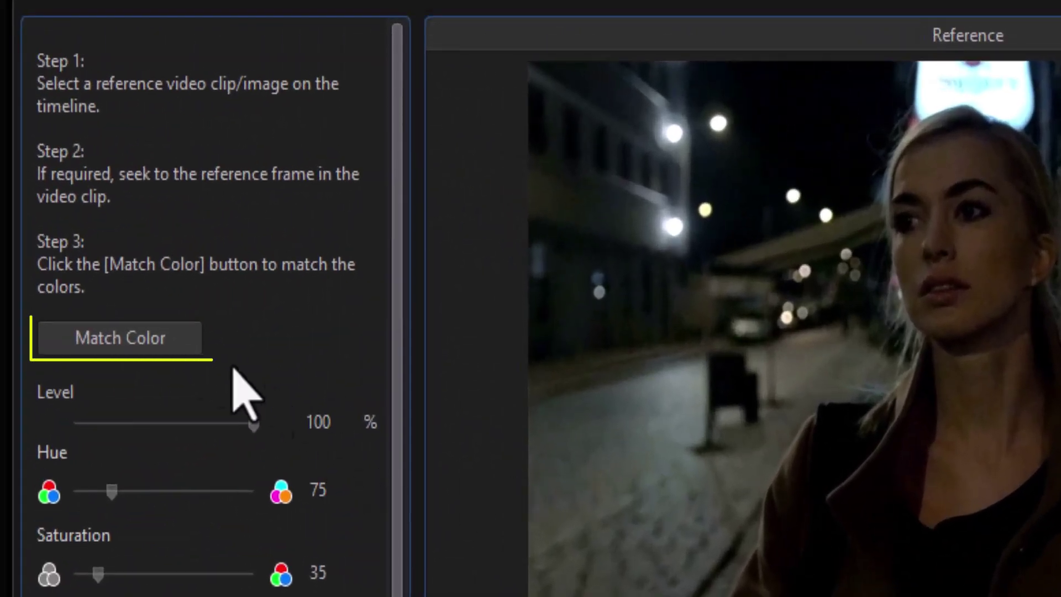
{"action": "left_click", "coordinate": [141, 338]}
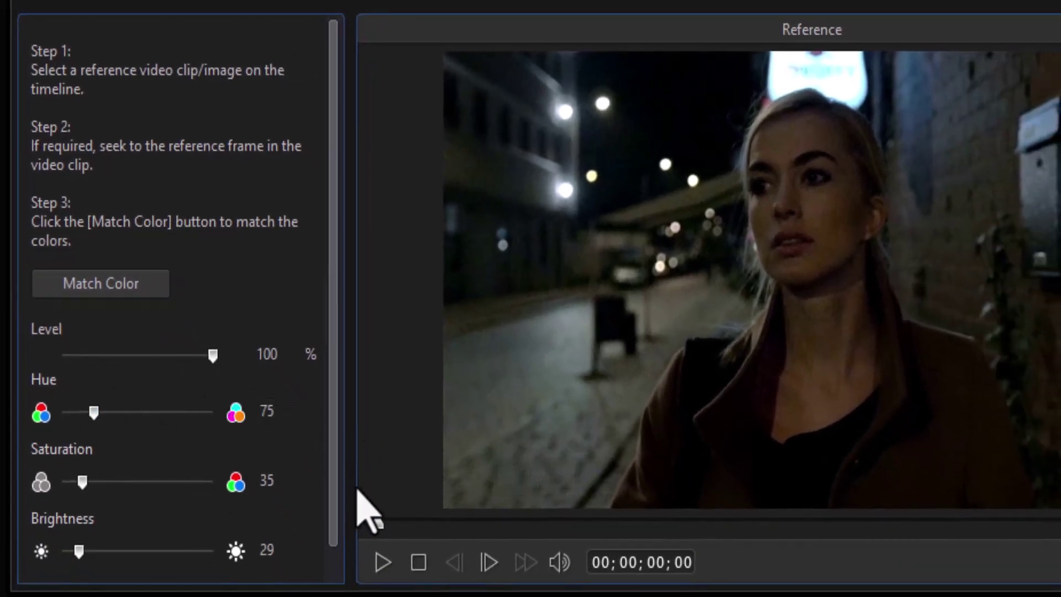
{"action": "left_click_drag", "start_coordinate": [334, 504], "coordinate": [315, 569]}
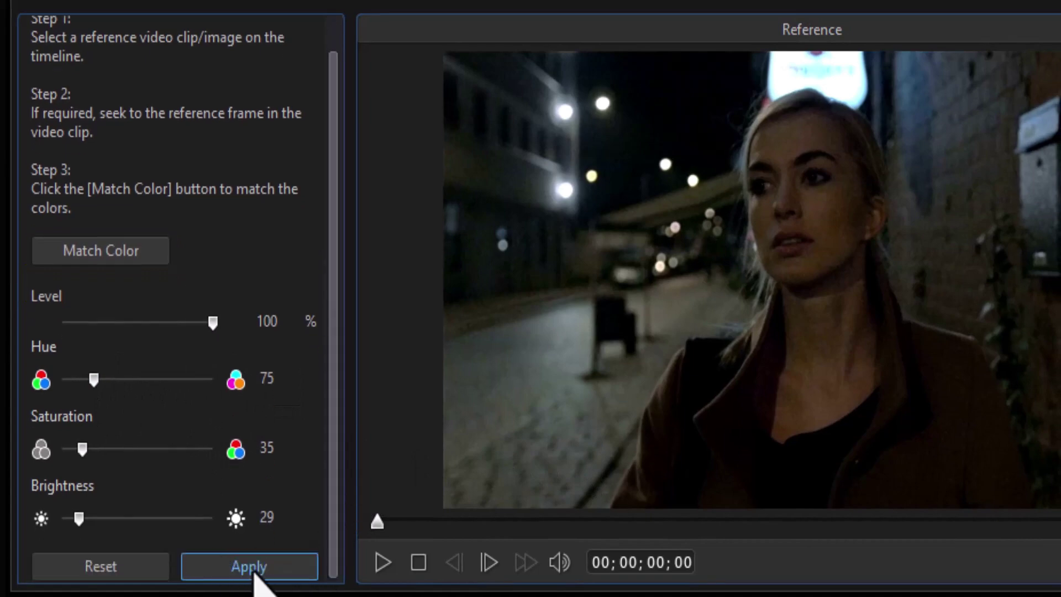
{"action": "left_click", "coordinate": [252, 569]}
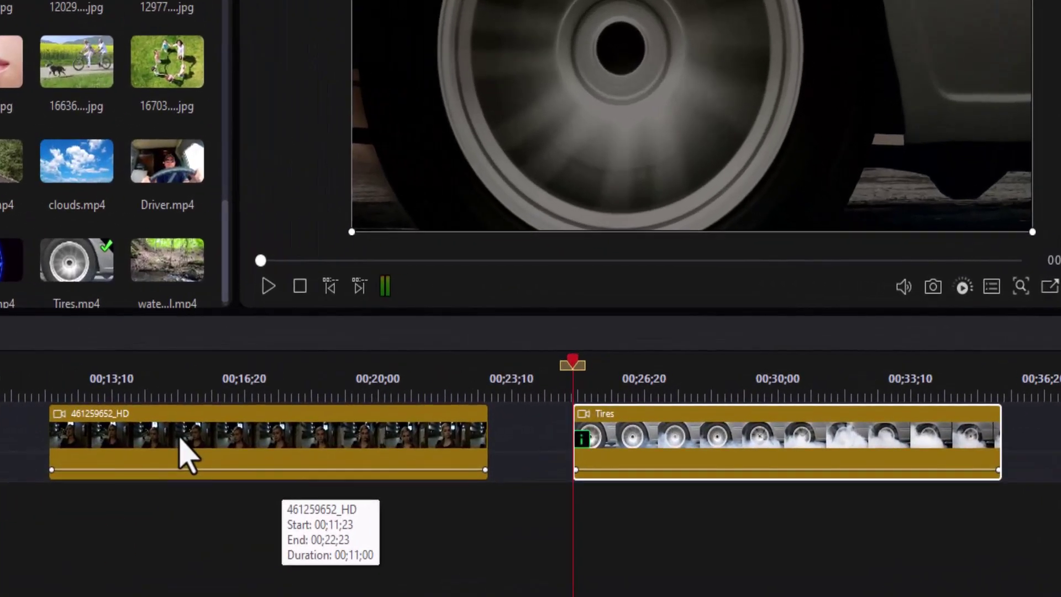
Step: Put the playhead at the start of the woman's clip and set preview seeking to one-second units
{"action": "left_click", "coordinate": [186, 451]}
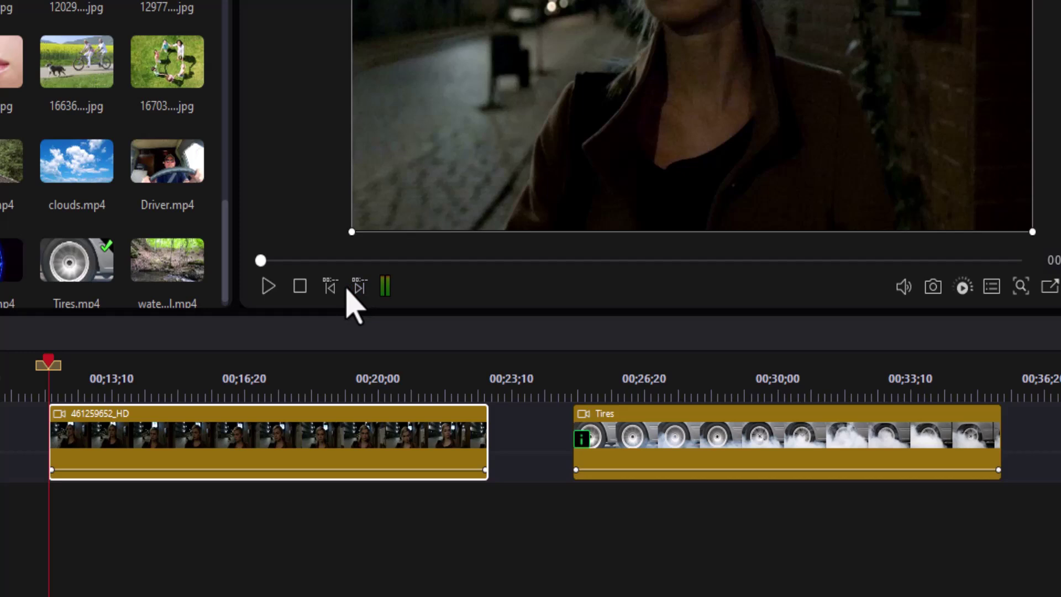
{"action": "right_click", "coordinate": [534, 117]}
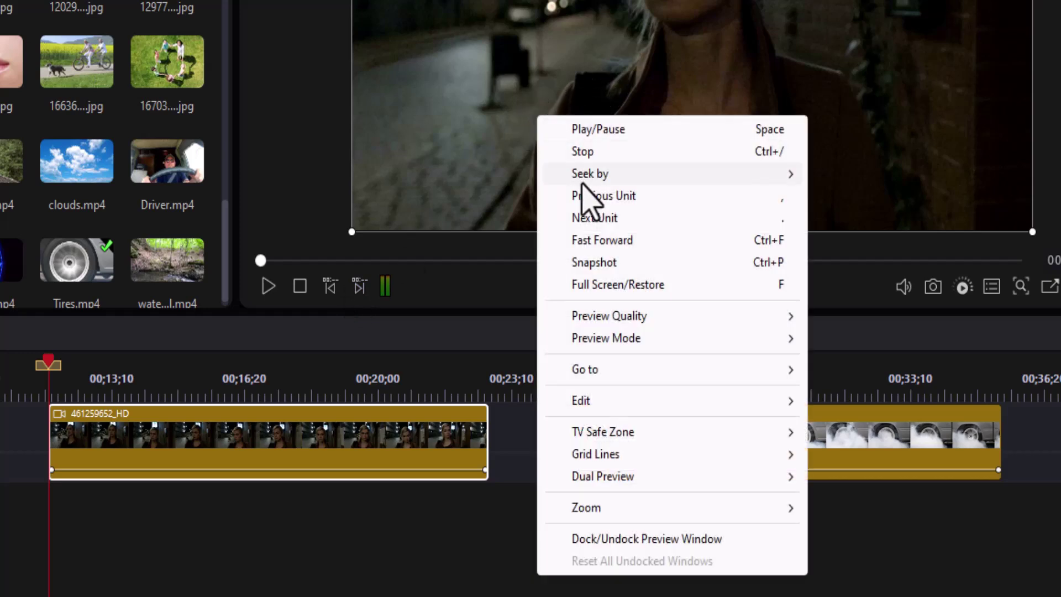
{"action": "mouse_move", "coordinate": [597, 171]}
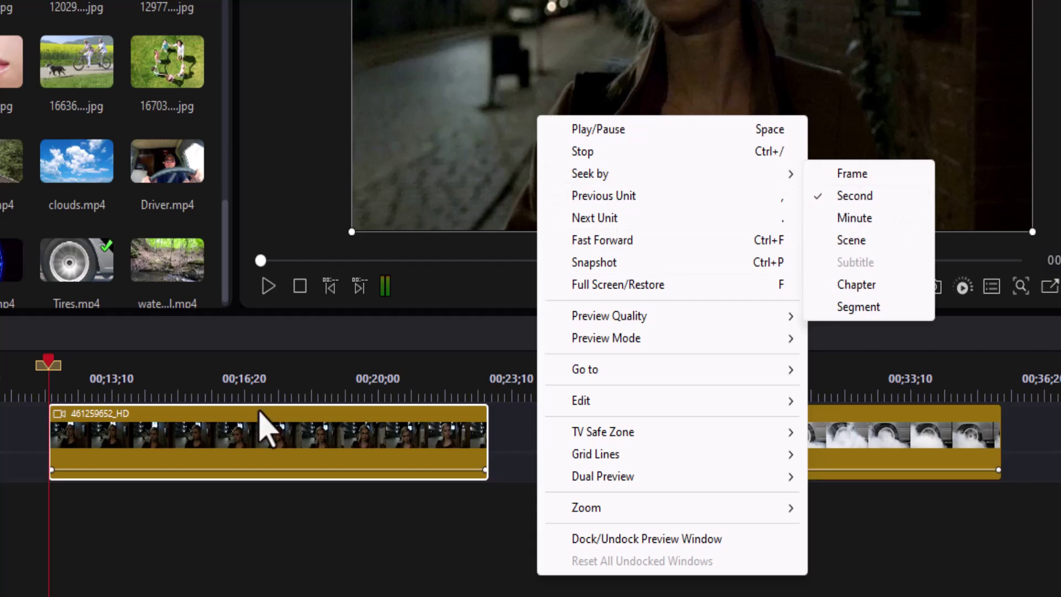
{"action": "left_click", "coordinate": [169, 453]}
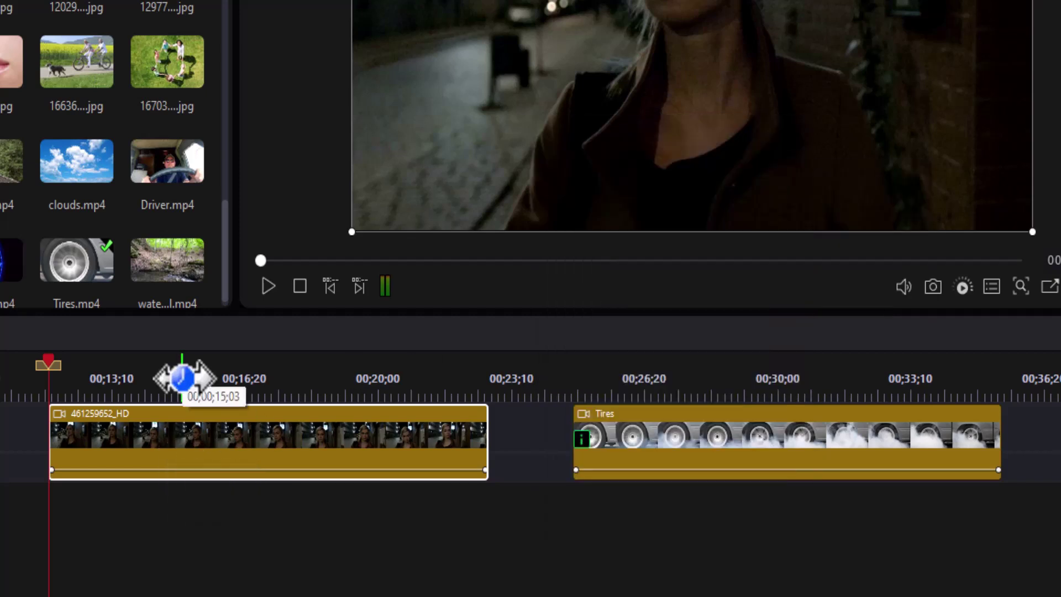
Step: Split the woman's clip at one-second intervals into seven segments
{"action": "key", "text": "Right"}
{"action": "key", "text": "Right"}
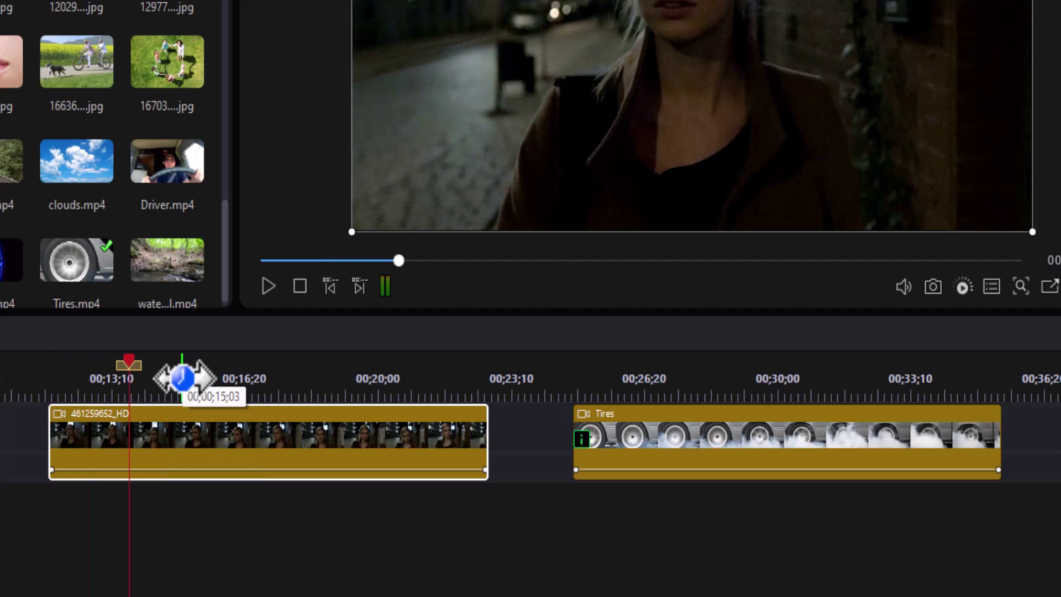
{"action": "key", "text": "ctrl+b"}
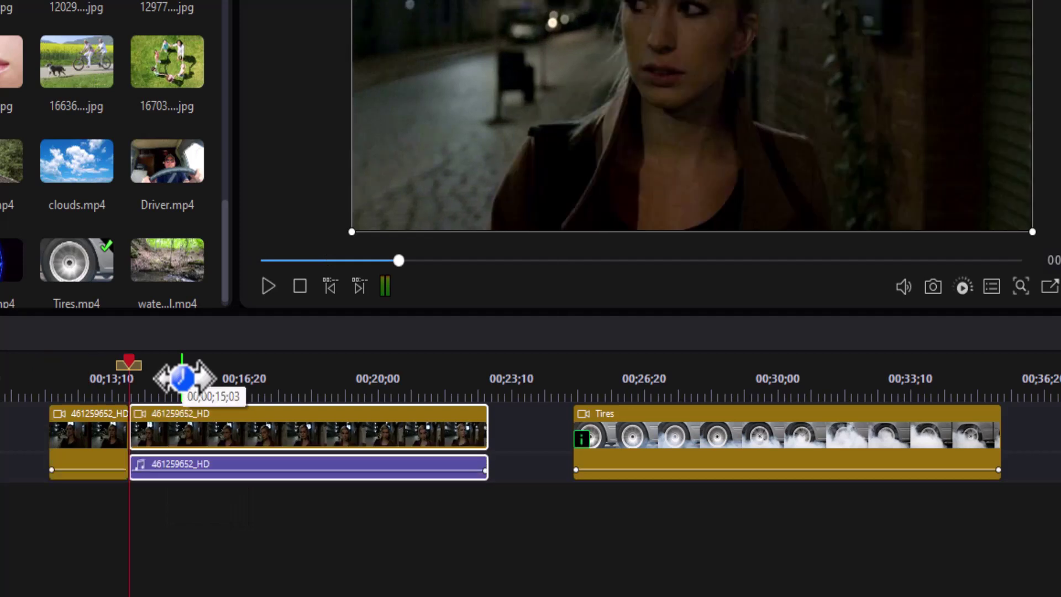
{"action": "key", "text": "Right"}
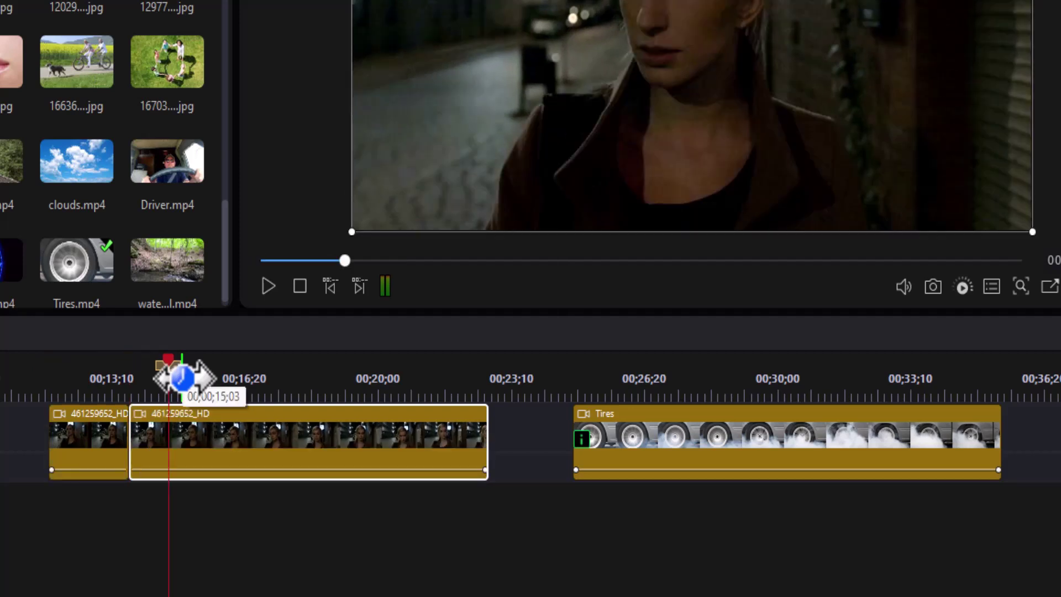
{"action": "key", "text": "ctrl+b"}
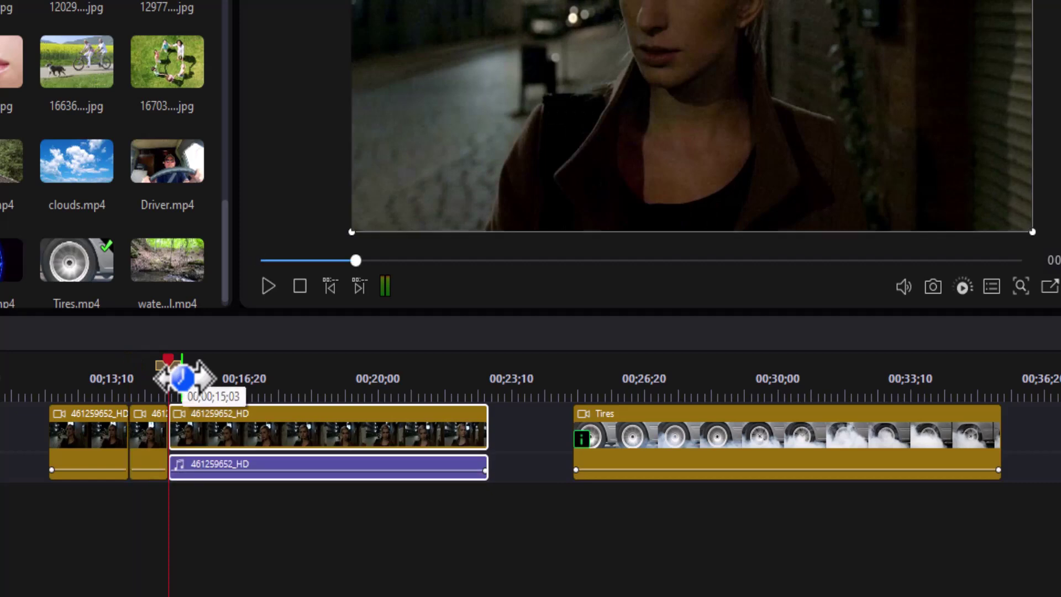
{"action": "key", "text": "Right"}
{"action": "key", "text": "Right"}
{"action": "key", "text": "ctrl+b"}
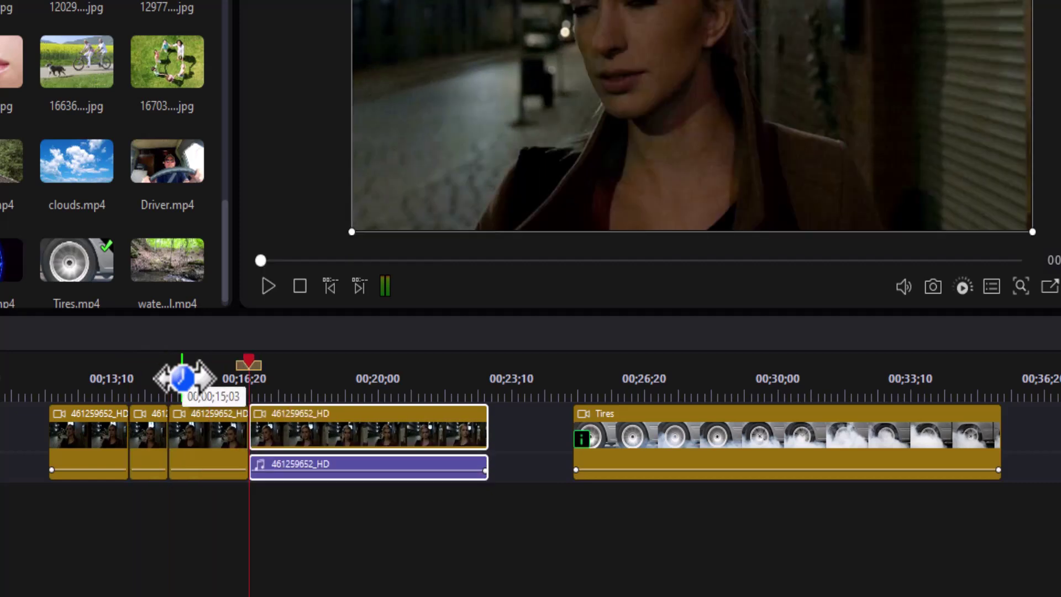
{"action": "key", "text": "Right"}
{"action": "key", "text": "Right"}
{"action": "key", "text": "ctrl+b"}
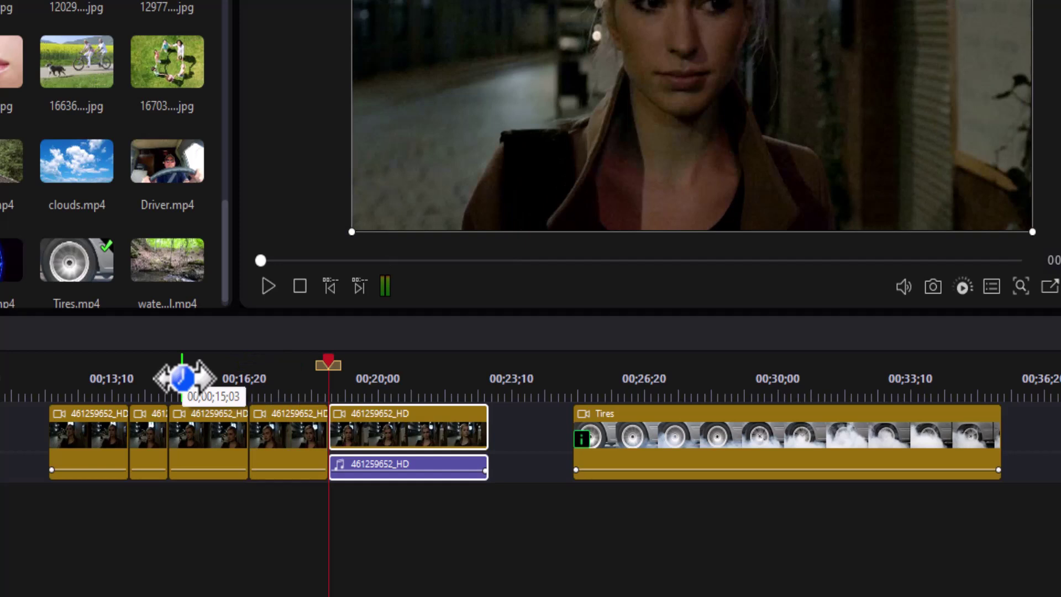
{"action": "key", "text": "Right"}
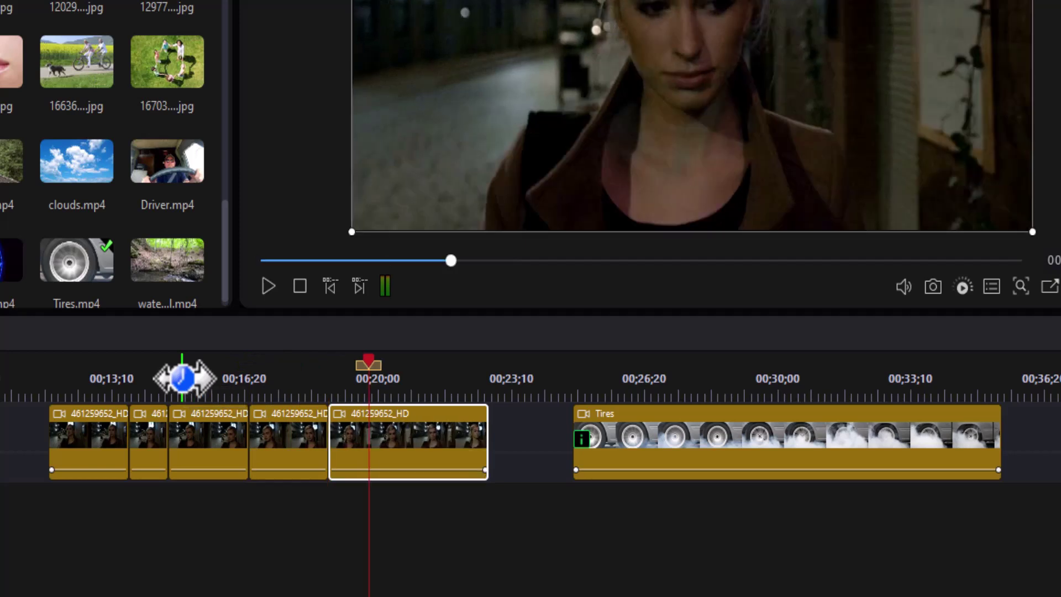
{"action": "key", "text": "ctrl+b"}
{"action": "key", "text": "Right"}
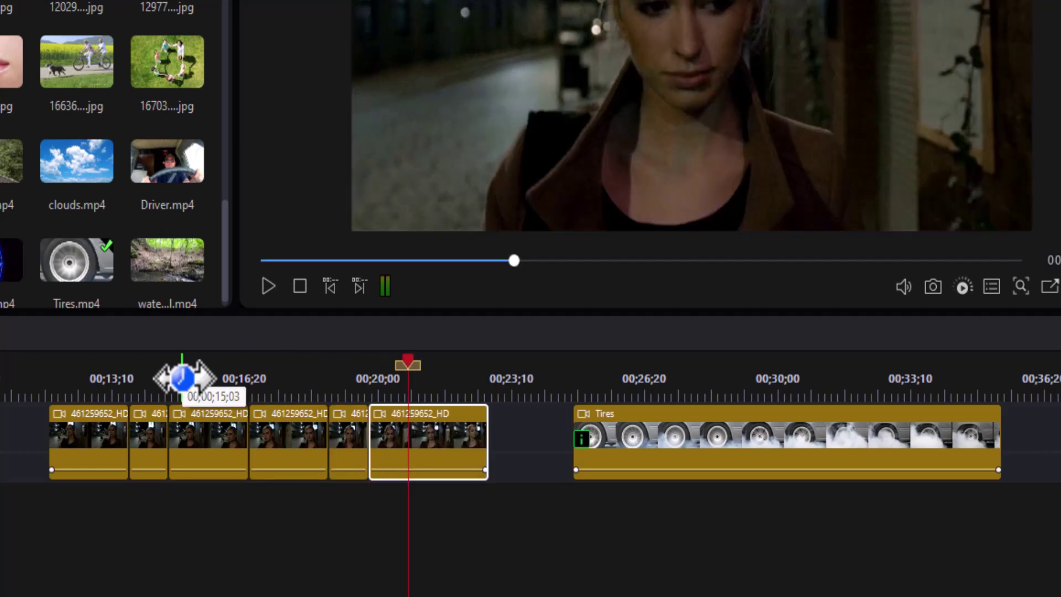
{"action": "key", "text": "Right"}
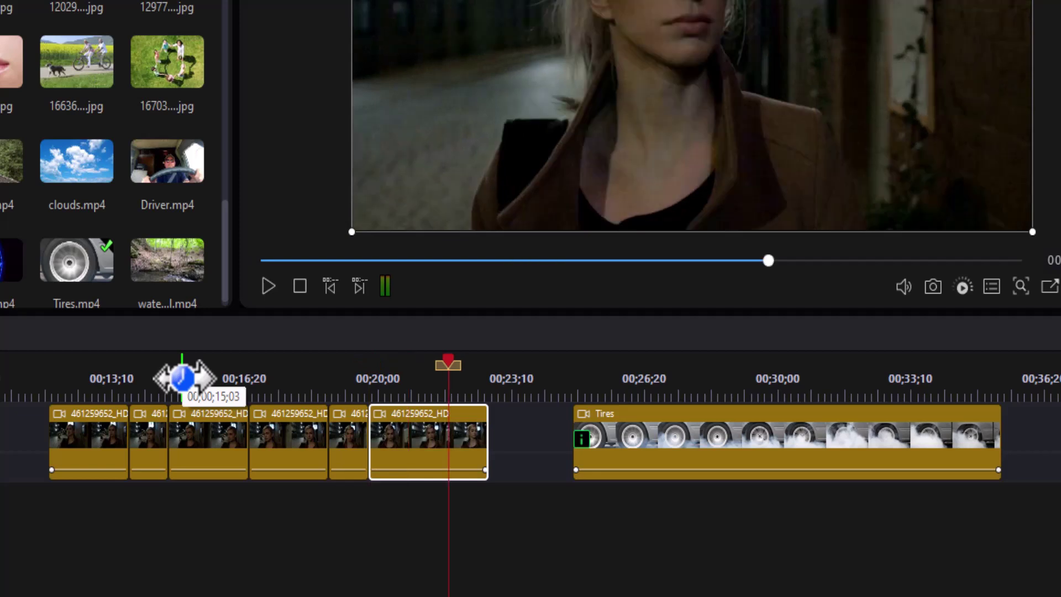
{"action": "key", "text": "Left"}
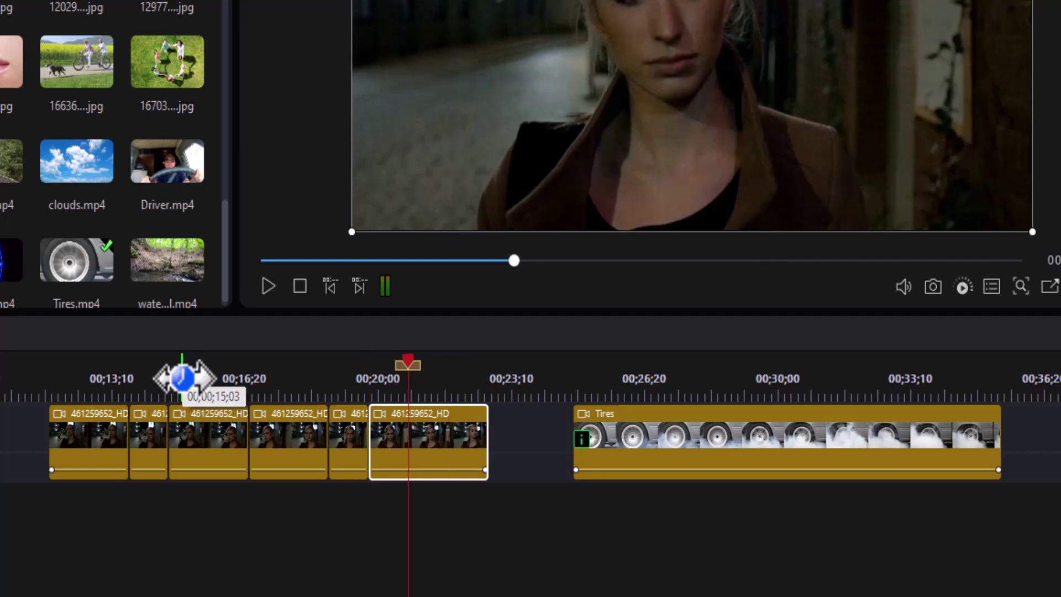
{"action": "key", "text": "ctrl+b"}
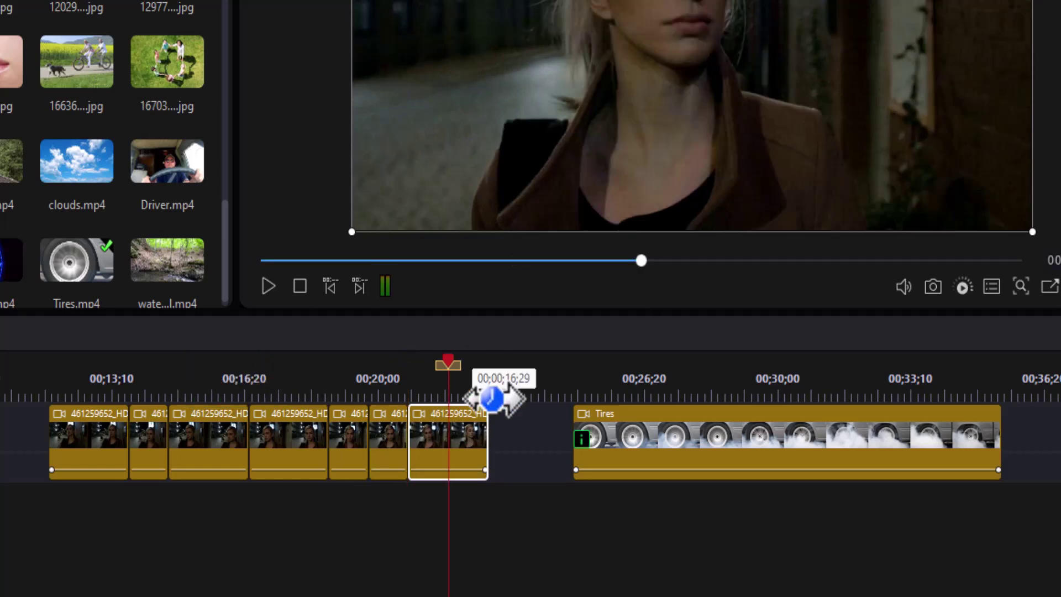
{"action": "left_click", "coordinate": [717, 449]}
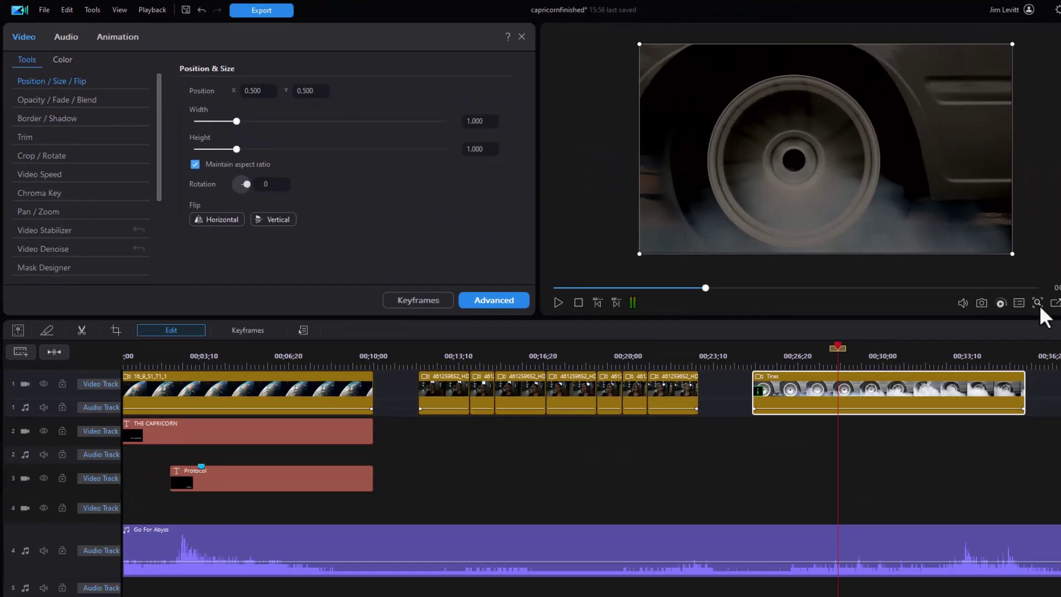
Step: With the preview at 50%, scale the Tires clip to 1.175 and position it at 0.556, 0.412
{"action": "left_click", "coordinate": [1036, 303]}
{"action": "left_click", "coordinate": [1048, 346]}
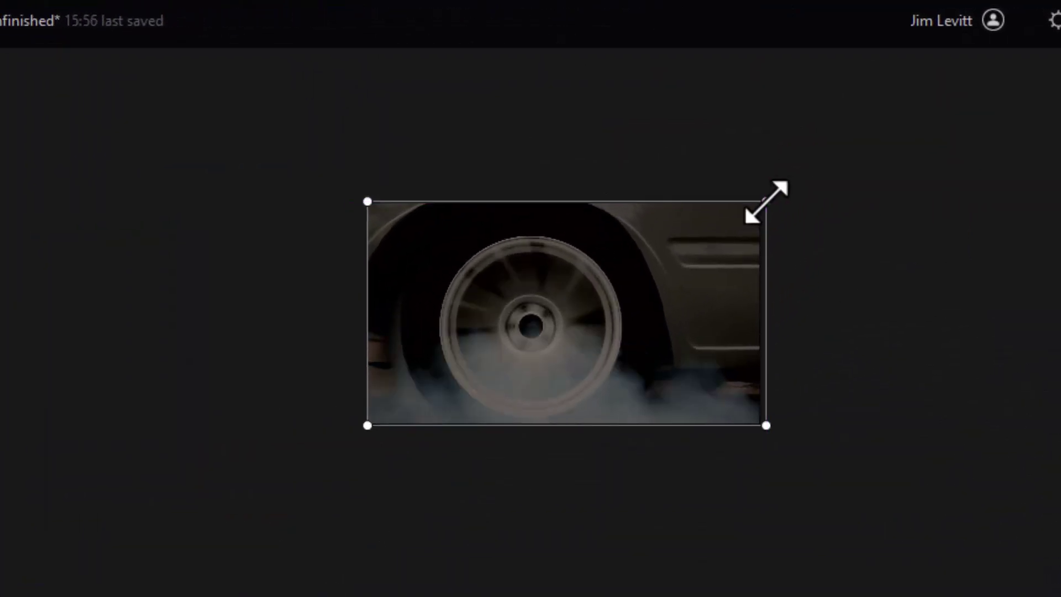
{"action": "left_click_drag", "start_coordinate": [920, 96], "coordinate": [942, 85]}
{"action": "left_click_drag", "start_coordinate": [810, 175], "coordinate": [830, 166]}
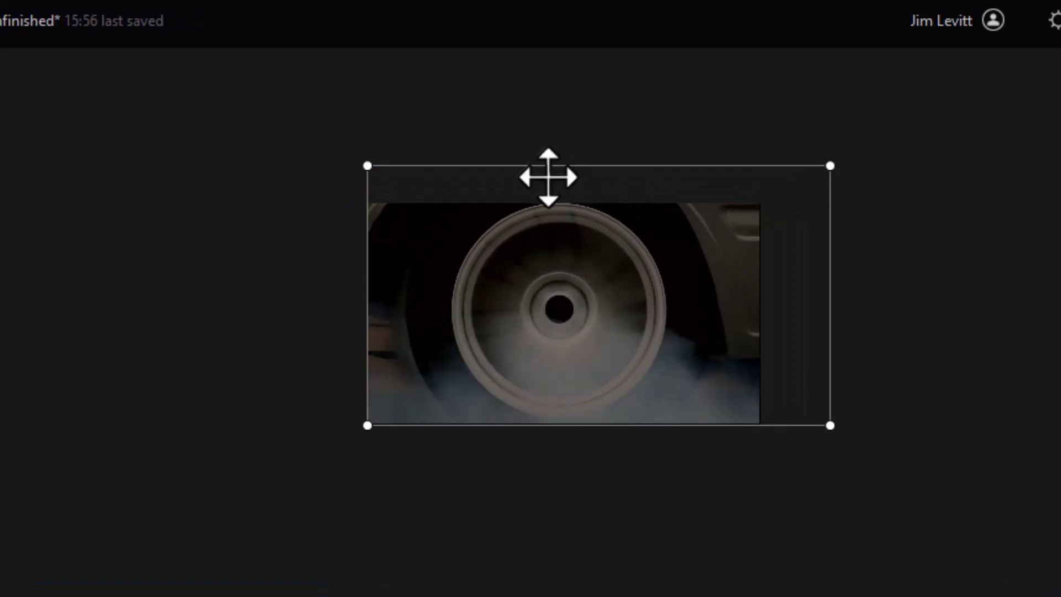
{"action": "left_click_drag", "start_coordinate": [548, 176], "coordinate": [537, 179]}
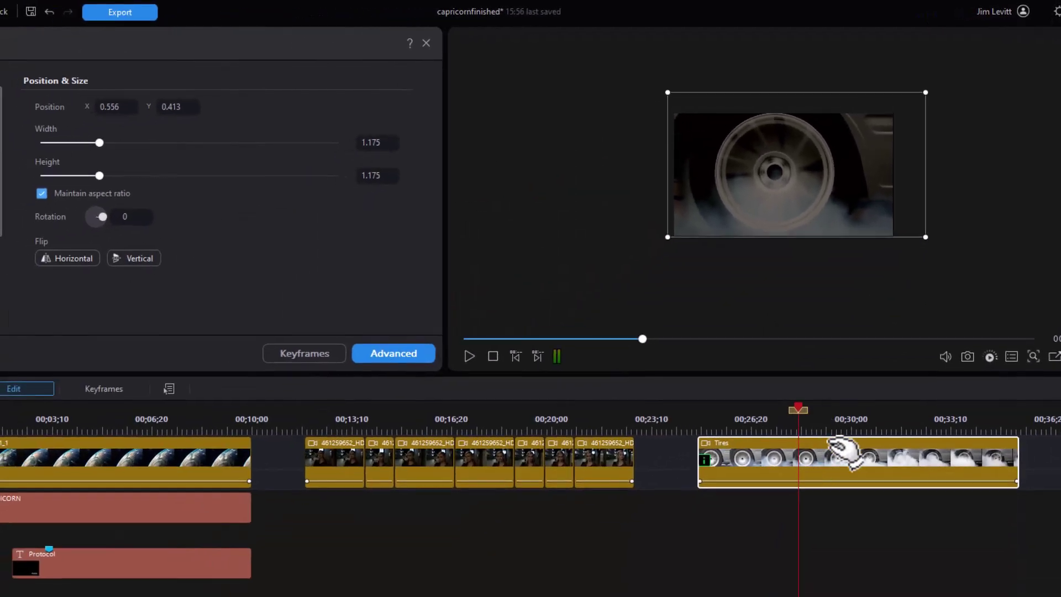
{"action": "left_click_drag", "start_coordinate": [797, 409], "coordinate": [691, 420]}
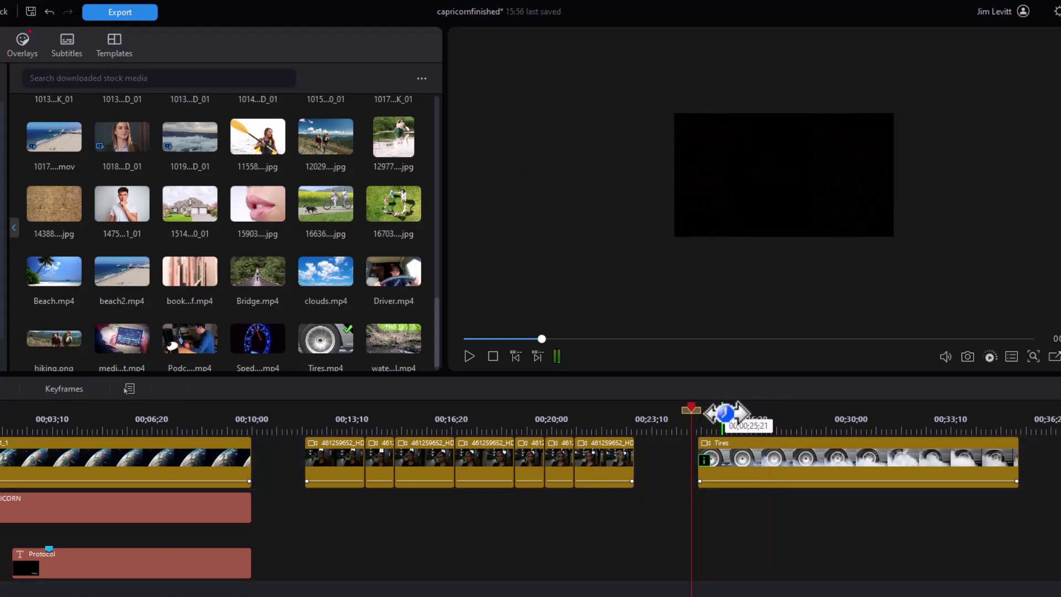
Step: Split the Tires clip at the cut point and remove the leading piece, leaving a gap
{"action": "key", "text": "space"}
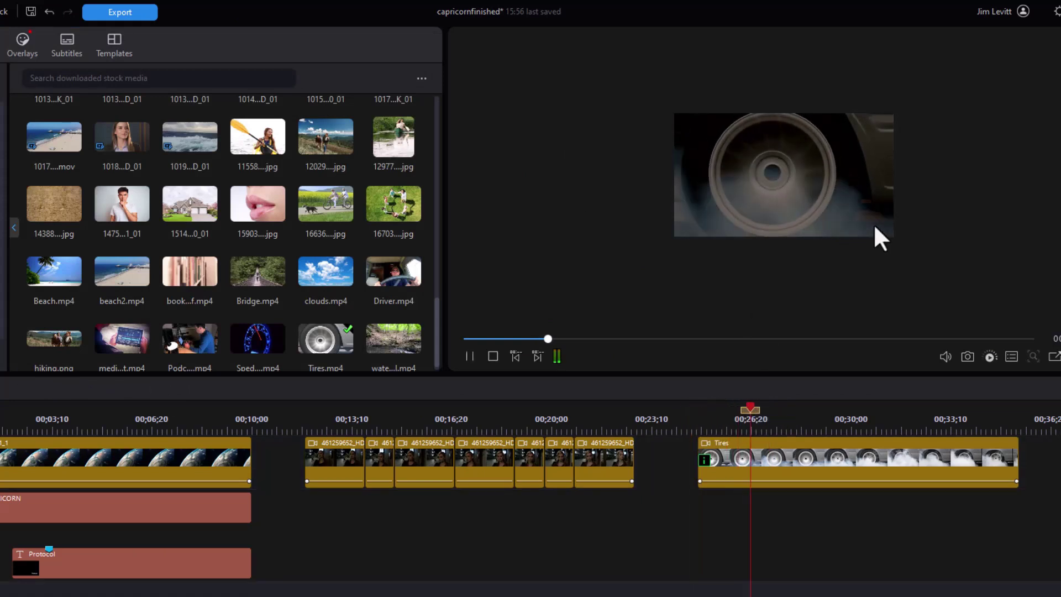
{"action": "key", "text": "space"}
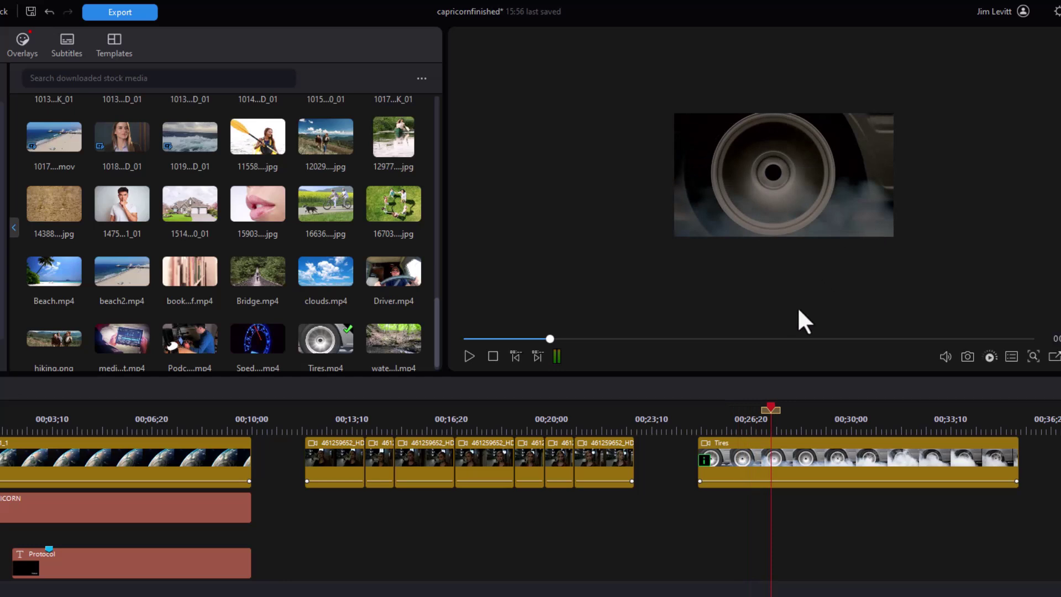
{"action": "left_click", "coordinate": [729, 466]}
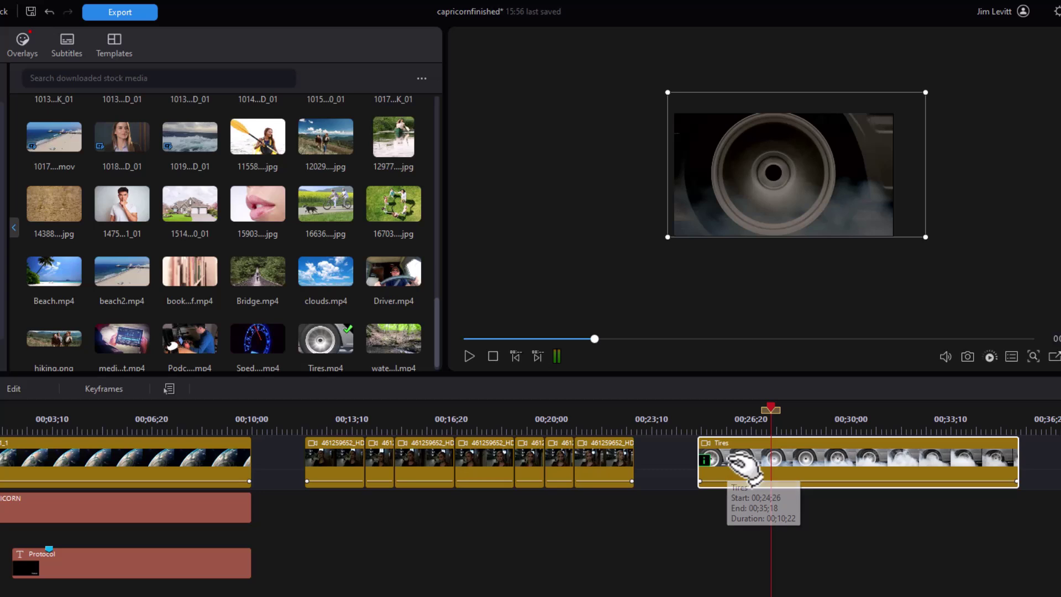
{"action": "key", "text": "s"}
{"action": "left_click", "coordinate": [740, 461]}
{"action": "right_click", "coordinate": [727, 456]}
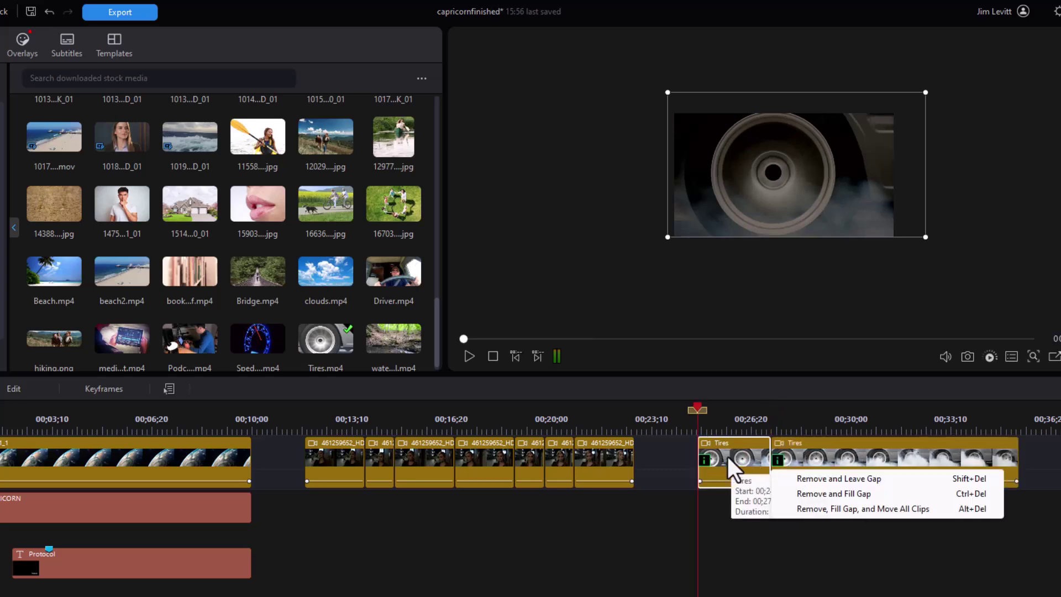
{"action": "left_click", "coordinate": [841, 479]}
Step: Set the preview zoom to Fit and play back the trimmed Tires clip
{"action": "left_click", "coordinate": [798, 460]}
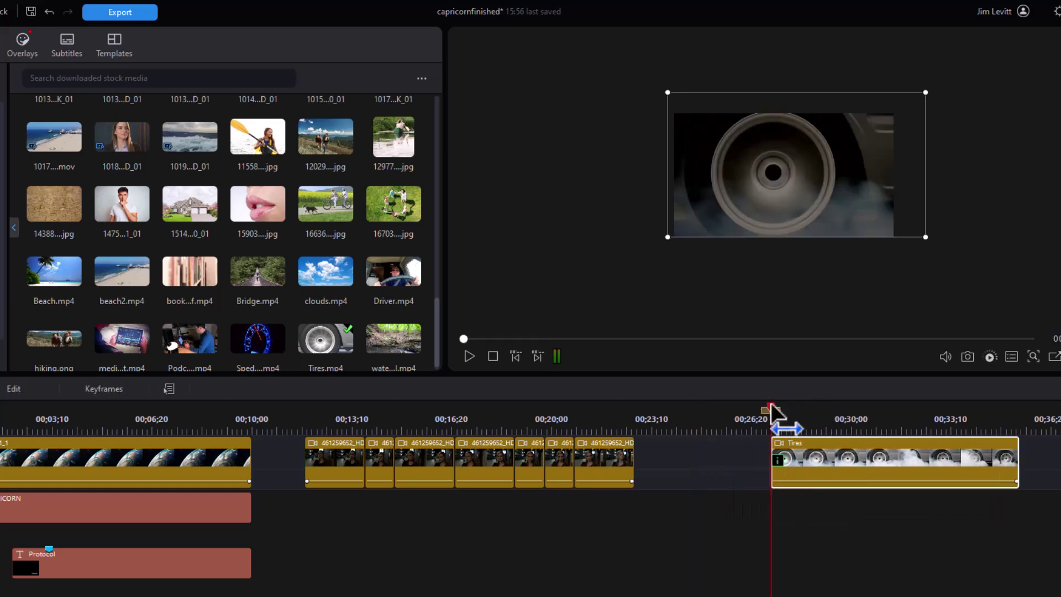
{"action": "left_click", "coordinate": [468, 354]}
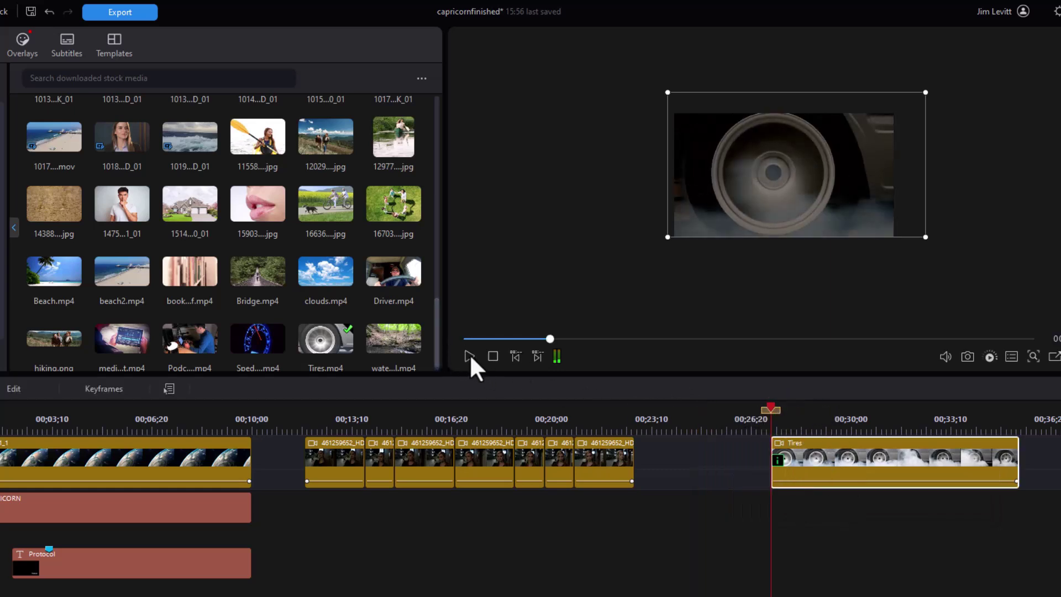
{"action": "left_click", "coordinate": [1032, 358]}
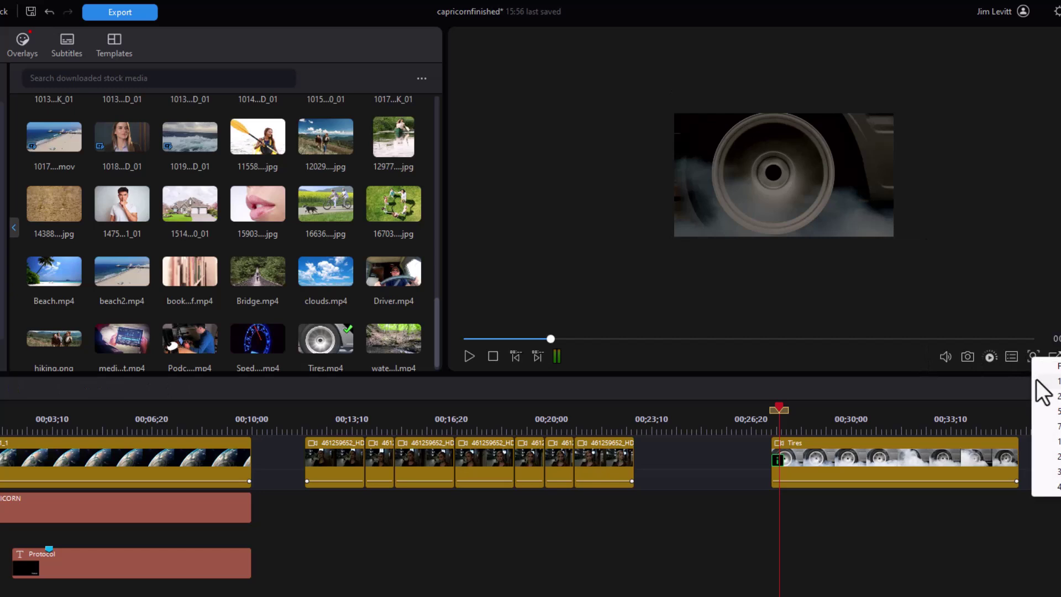
{"action": "left_click", "coordinate": [1055, 367]}
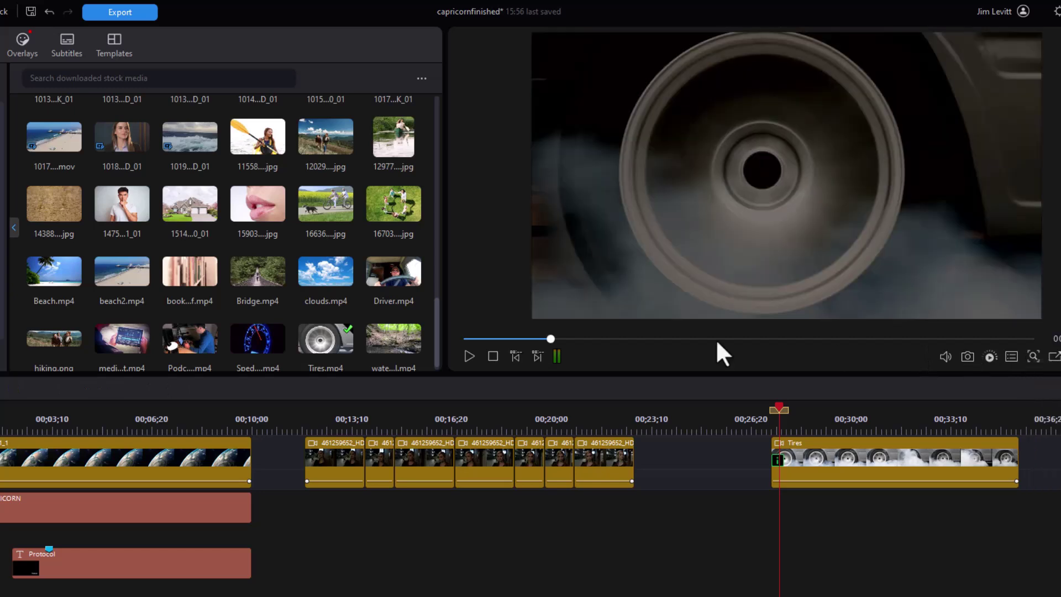
{"action": "left_click", "coordinate": [468, 356]}
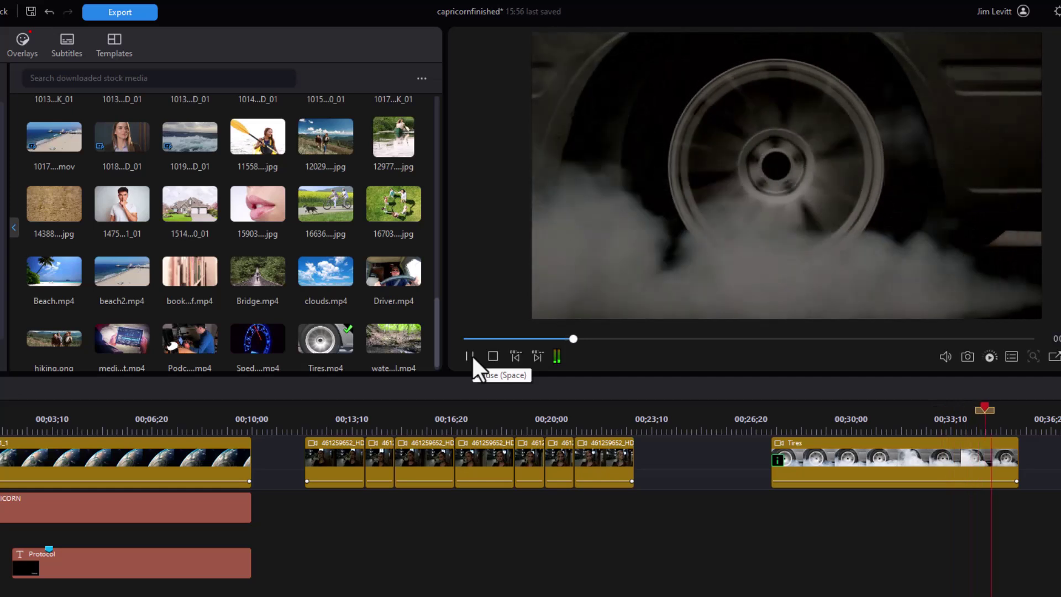
{"action": "left_click", "coordinate": [473, 358]}
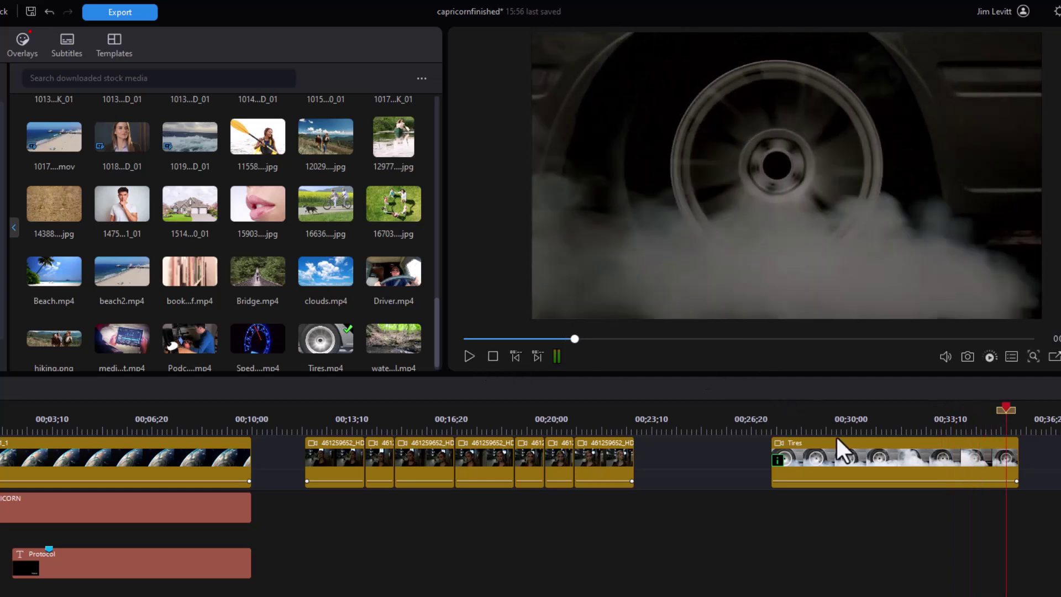
Step: Split the Tires clip at five successive points into six short 1–2-second pieces
{"action": "left_click", "coordinate": [816, 464]}
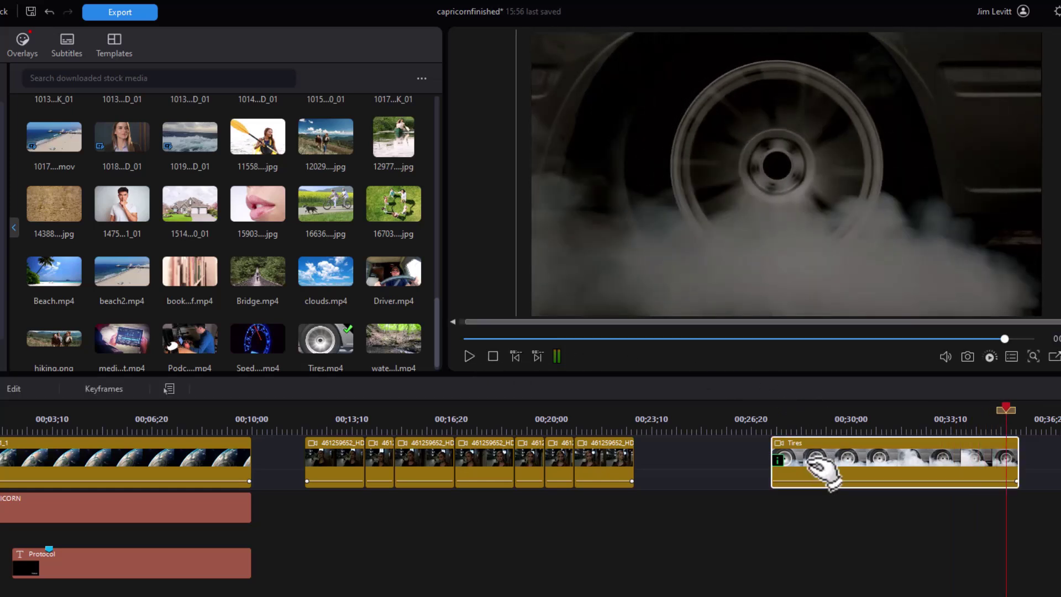
{"action": "left_click", "coordinate": [807, 406]}
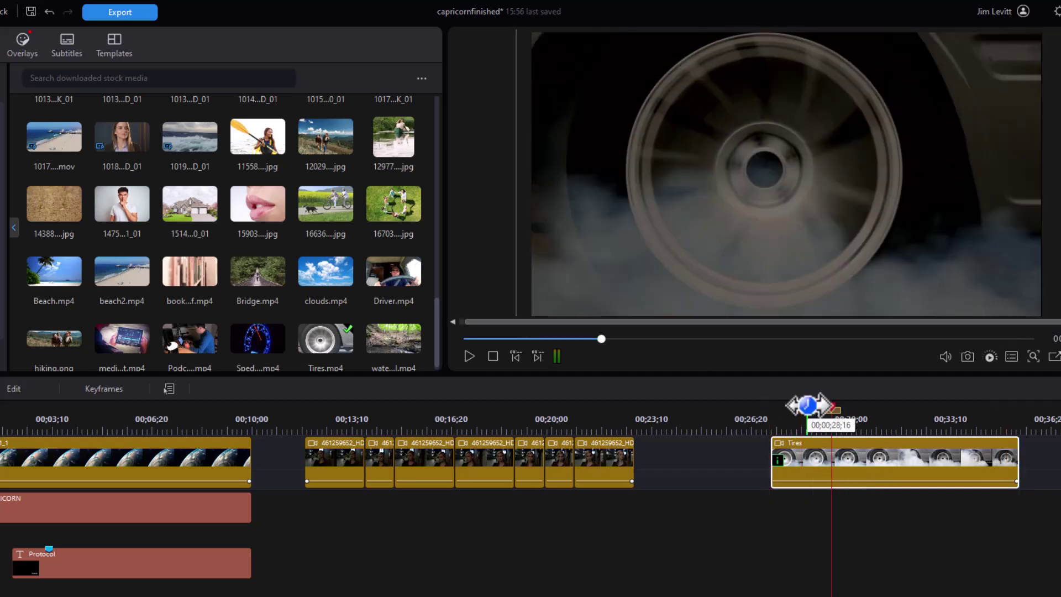
{"action": "key", "text": "ctrl+t"}
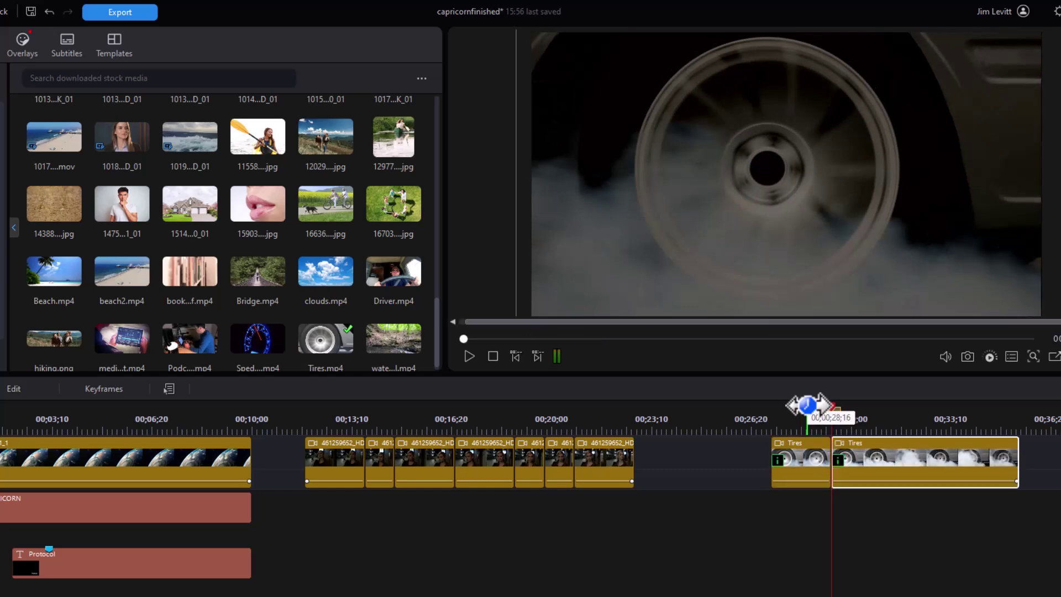
{"action": "left_click", "coordinate": [807, 406]}
{"action": "key", "text": "ctrl+t"}
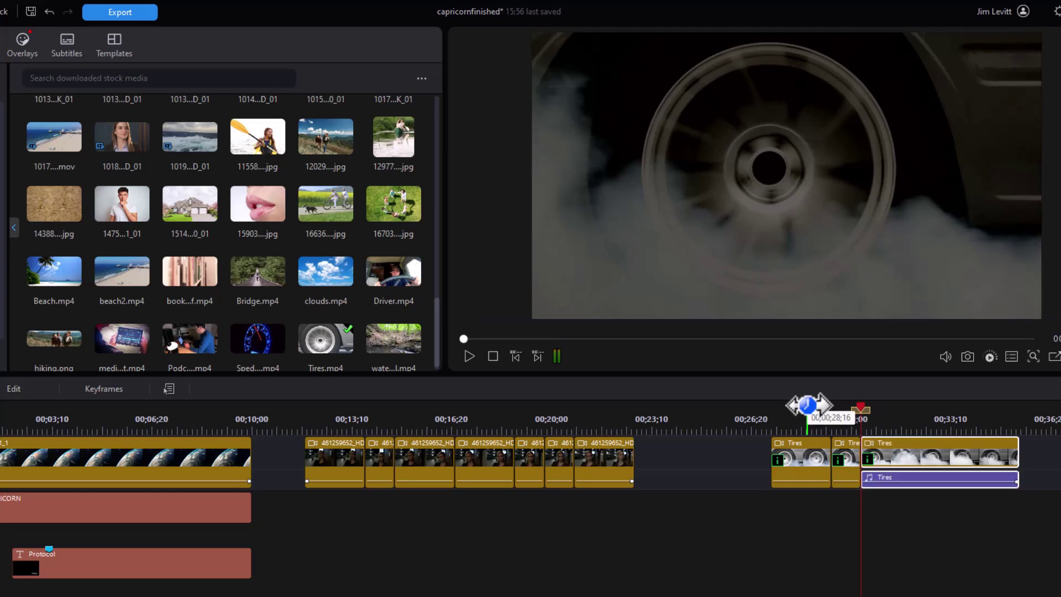
{"action": "left_click", "coordinate": [807, 406]}
{"action": "key", "text": "ctrl+t"}
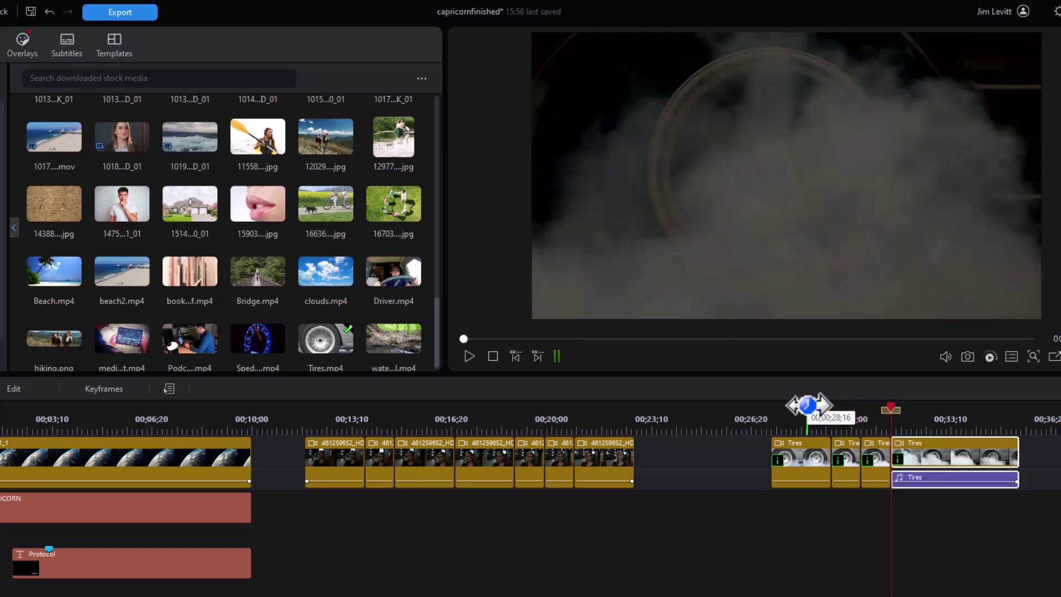
{"action": "left_click", "coordinate": [807, 406]}
{"action": "key", "text": "ctrl+t"}
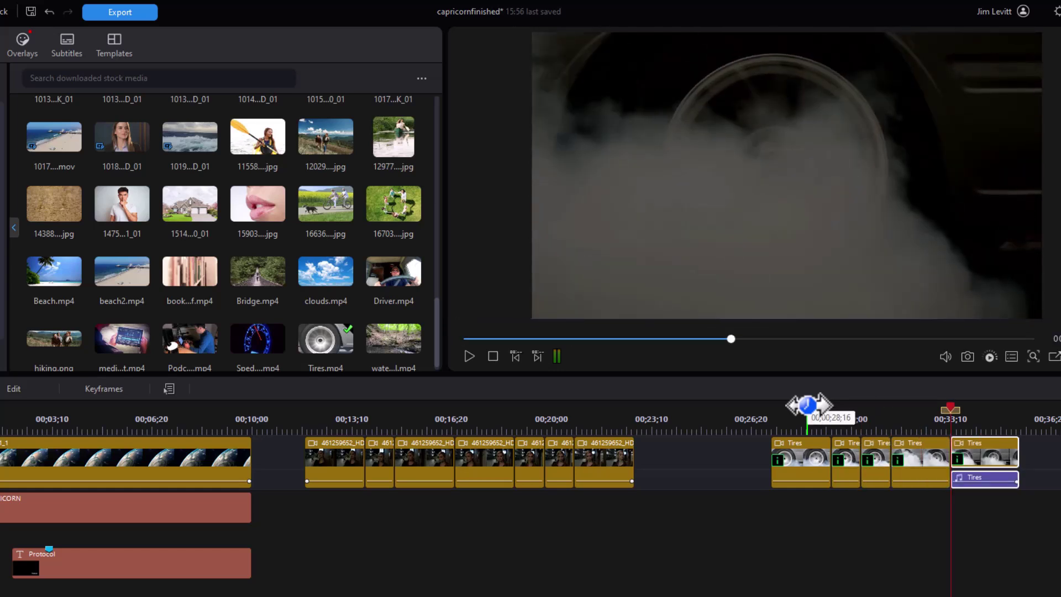
{"action": "left_click", "coordinate": [807, 406]}
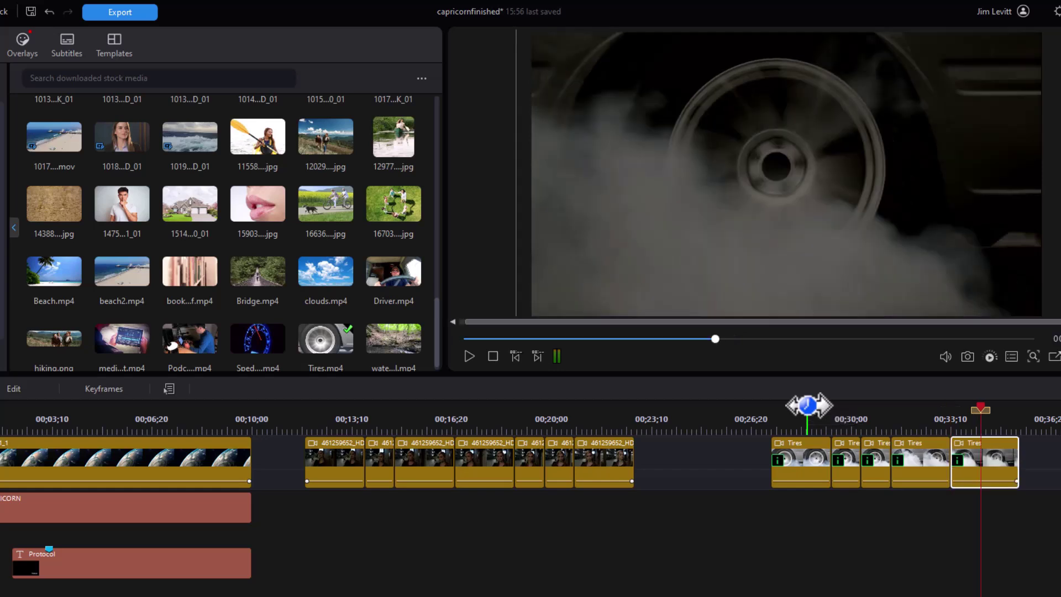
{"action": "key", "text": "ctrl+t"}
Step: Select the gap before the Tires pieces and switch to Storyboard view
{"action": "left_click", "coordinate": [807, 406]}
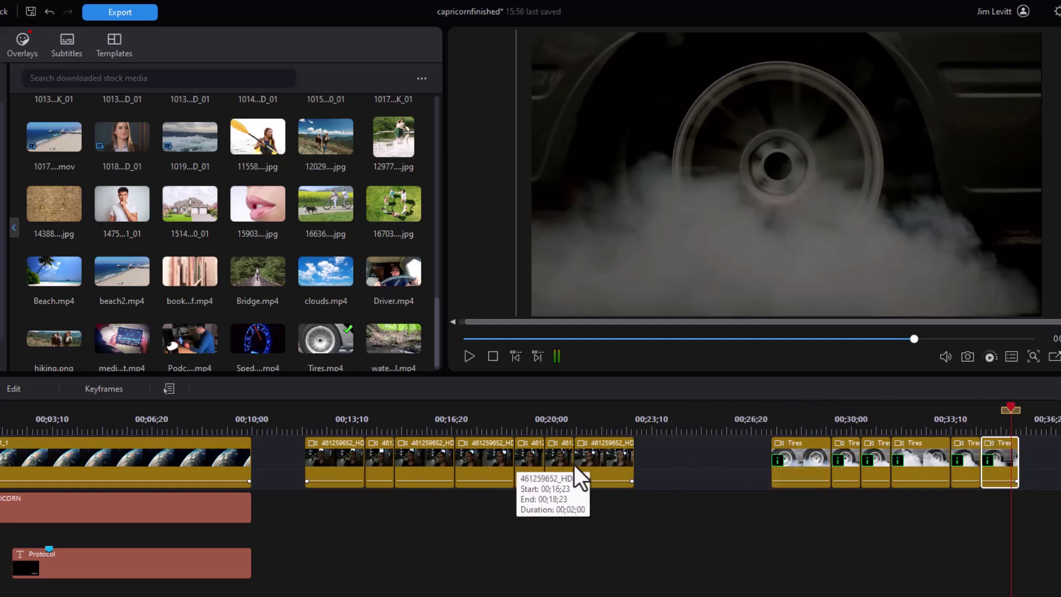
{"action": "left_click", "coordinate": [667, 449]}
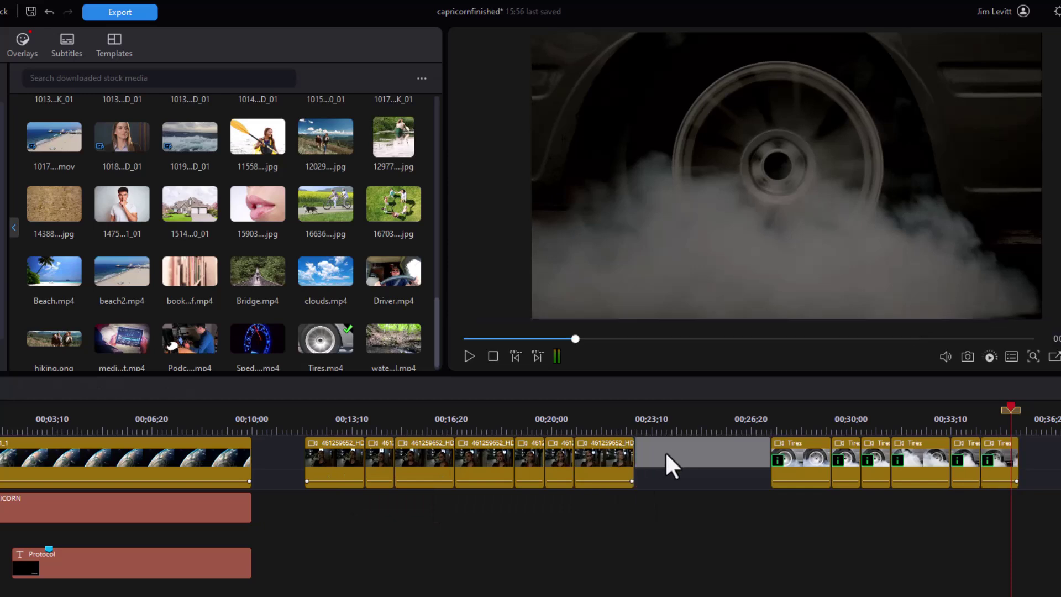
{"action": "key", "text": "Tab"}
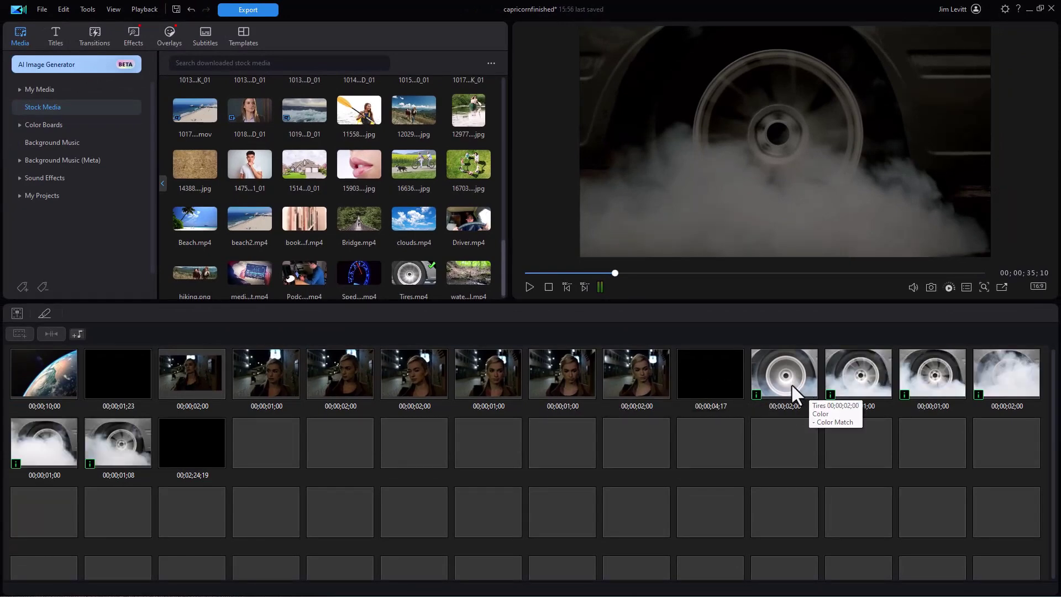
Step: Drag each of the six Tires pieces between the woman clips, then return to the timeline
{"action": "left_click_drag", "start_coordinate": [791, 381], "coordinate": [235, 386]}
{"action": "left_click_drag", "start_coordinate": [617, 371], "coordinate": [652, 370]}
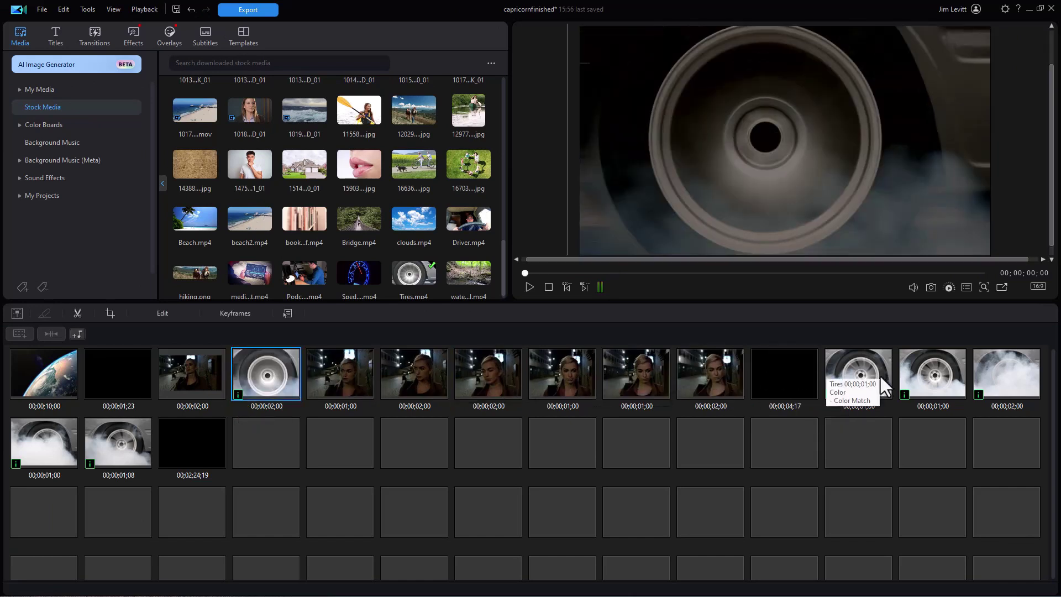
{"action": "left_click_drag", "start_coordinate": [854, 366], "coordinate": [372, 379]}
{"action": "left_click_drag", "start_coordinate": [937, 376], "coordinate": [673, 387]}
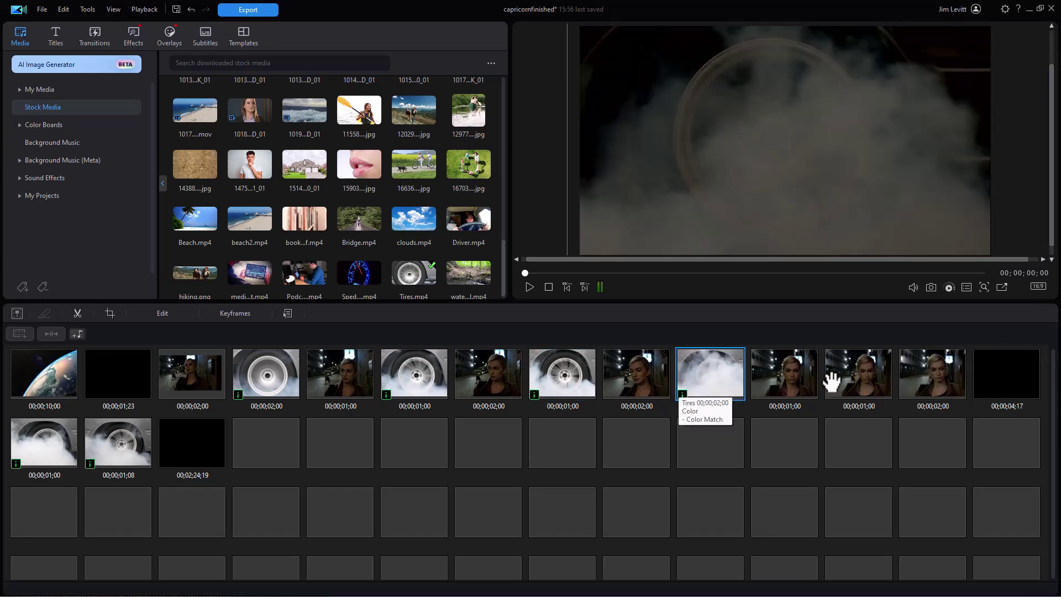
{"action": "left_click_drag", "start_coordinate": [14, 443], "coordinate": [821, 389]}
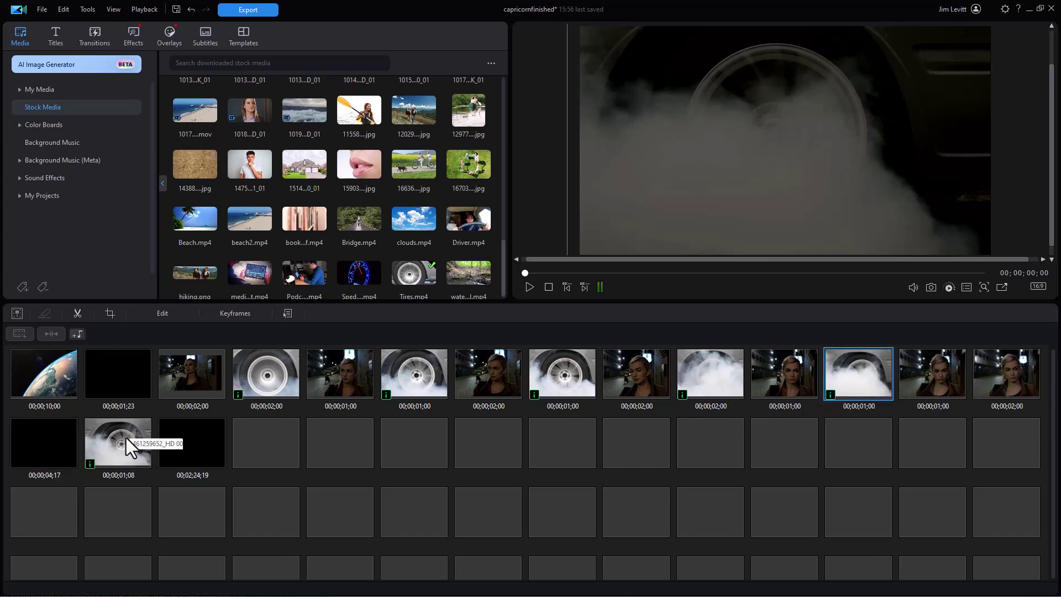
{"action": "left_click_drag", "start_coordinate": [118, 442], "coordinate": [964, 372]}
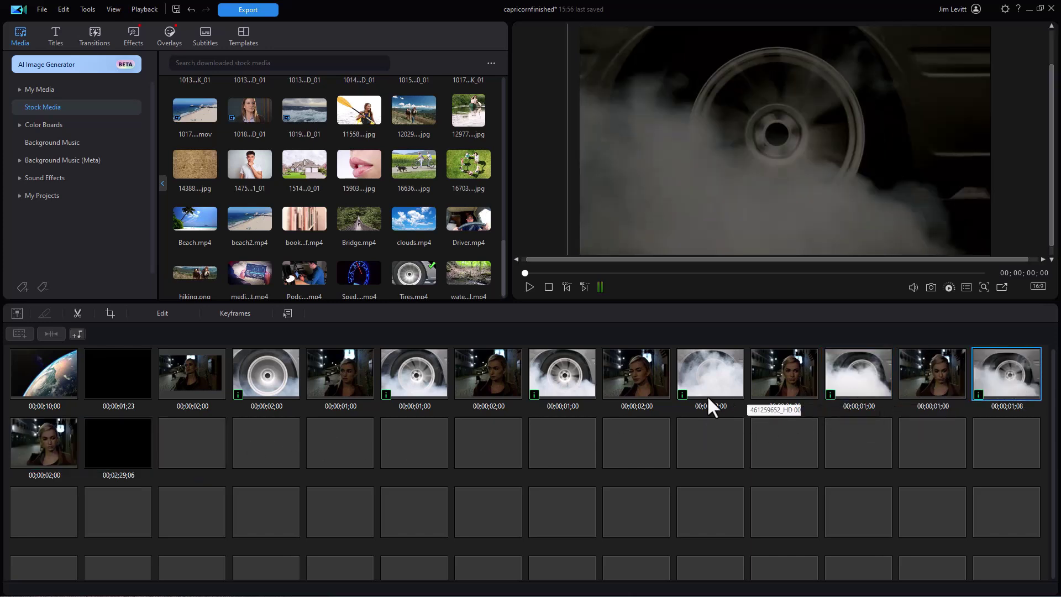
{"action": "key", "text": "Tab"}
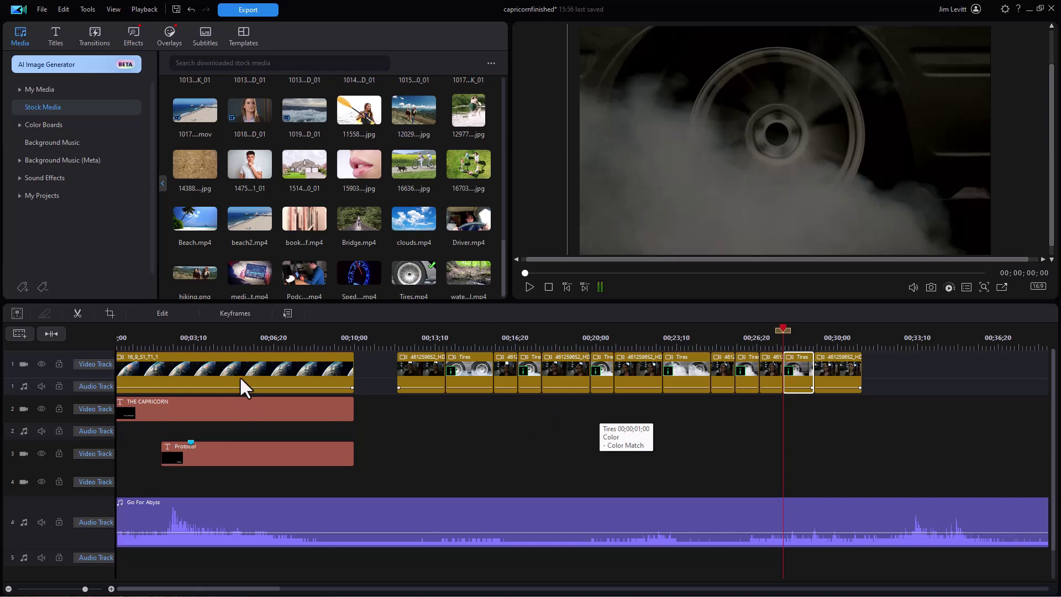
Step: Place a Simple 12 transition between the Earth and woman clips with a 2-second duration
{"action": "left_click_drag", "start_coordinate": [858, 432], "coordinate": [376, 379]}
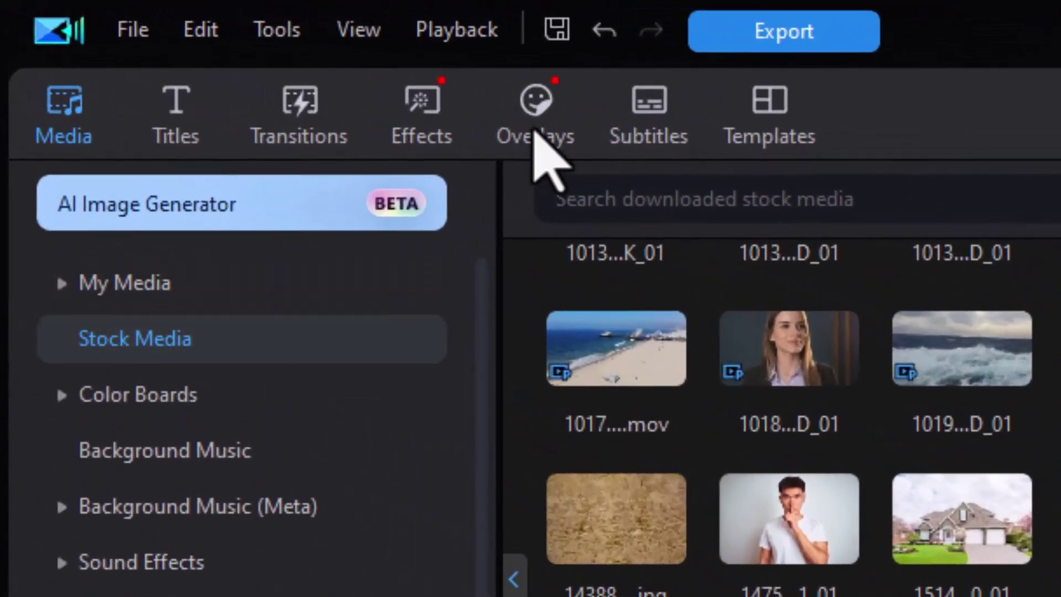
{"action": "left_click", "coordinate": [299, 113]}
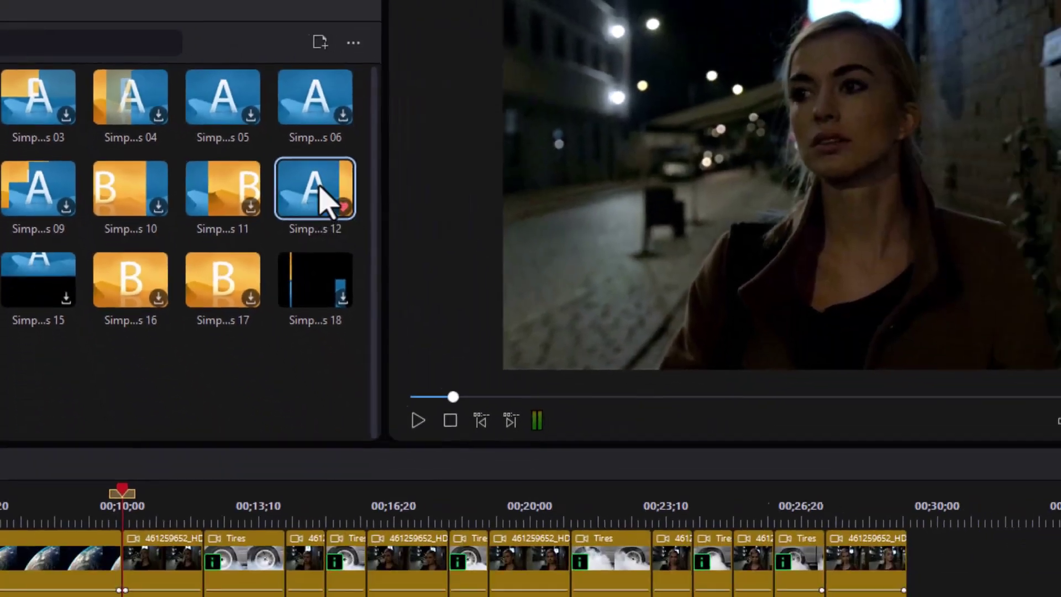
{"action": "left_click_drag", "start_coordinate": [553, 339], "coordinate": [197, 596]}
{"action": "left_click_drag", "start_coordinate": [119, 558], "coordinate": [117, 547]}
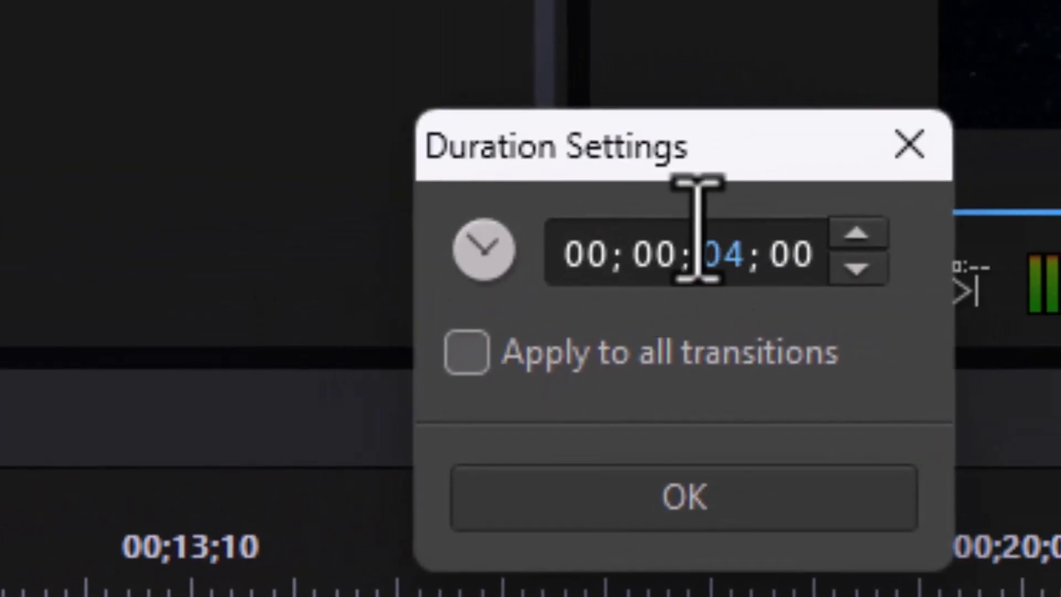
{"action": "type", "text": "2"}
{"action": "key", "text": "Return"}
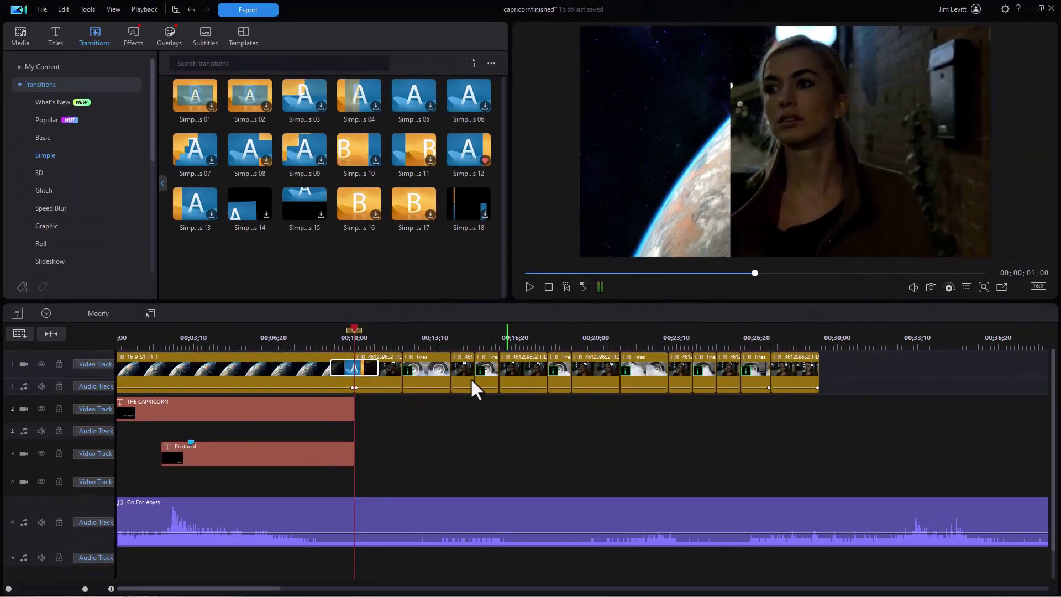
{"action": "left_click_drag", "start_coordinate": [436, 380], "coordinate": [390, 338]}
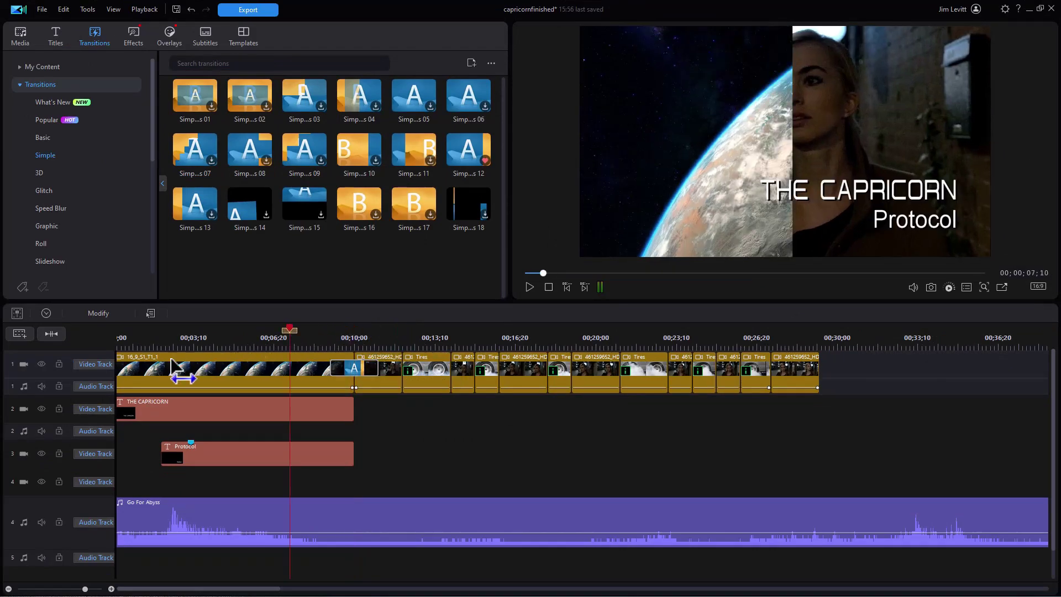
{"action": "left_click", "coordinate": [148, 372]}
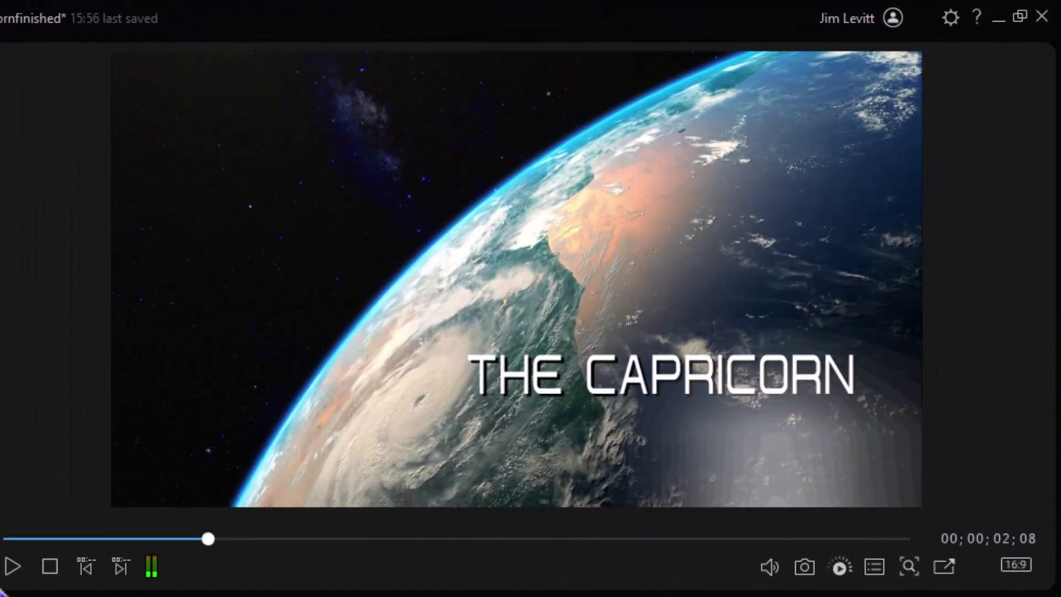
{"action": "left_click", "coordinate": [20, 573]}
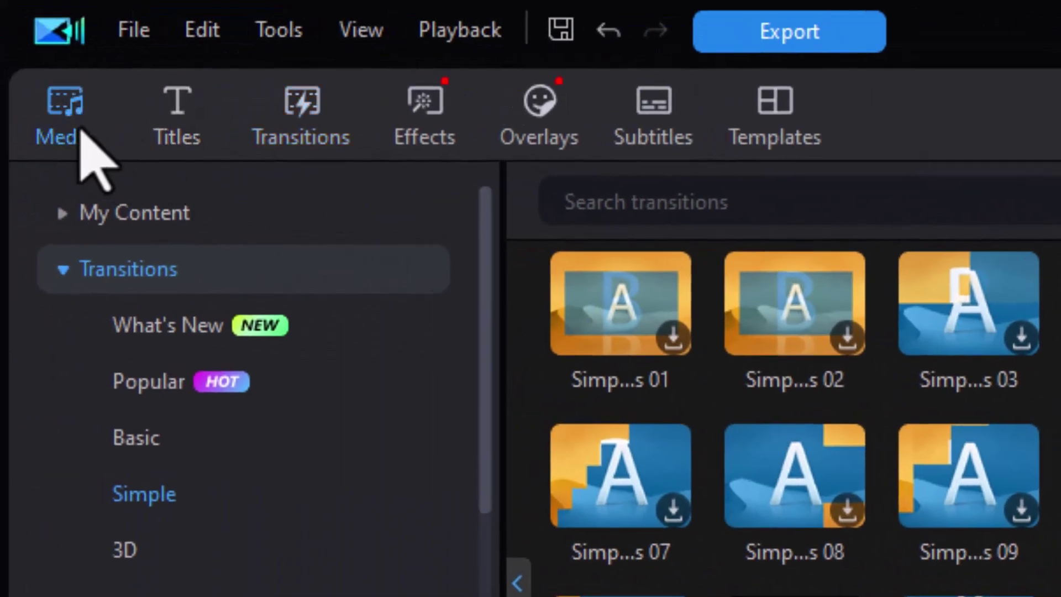
Step: Search Sound Effects for 'ca' and drop Car Driving 1 onto an audio track at 00;00;11;03
{"action": "left_click", "coordinate": [214, 581]}
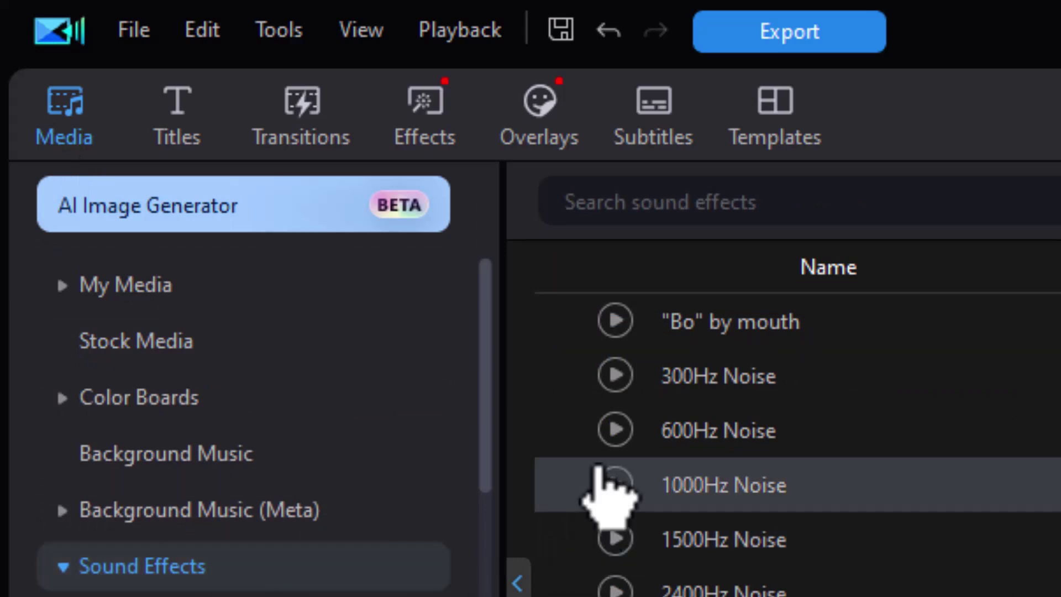
{"action": "left_click", "coordinate": [809, 201]}
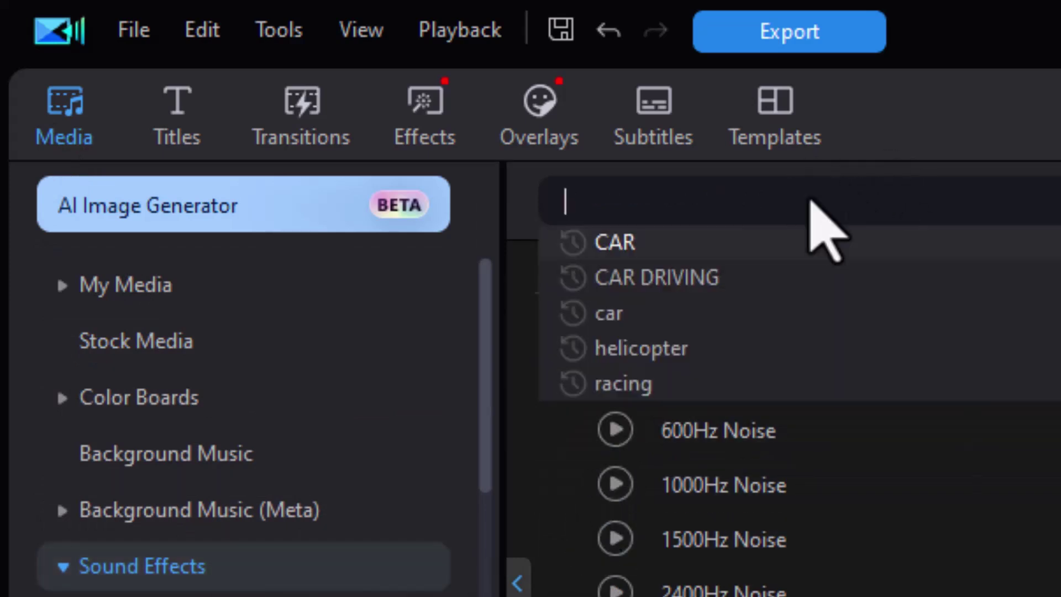
{"action": "type", "text": "car driving"}
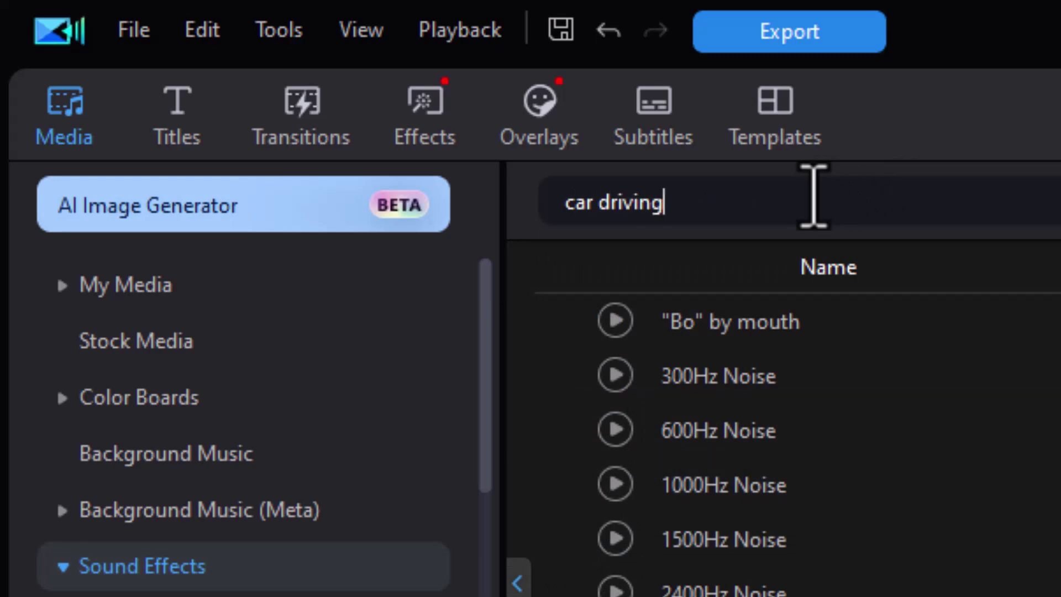
{"action": "key", "text": "Return"}
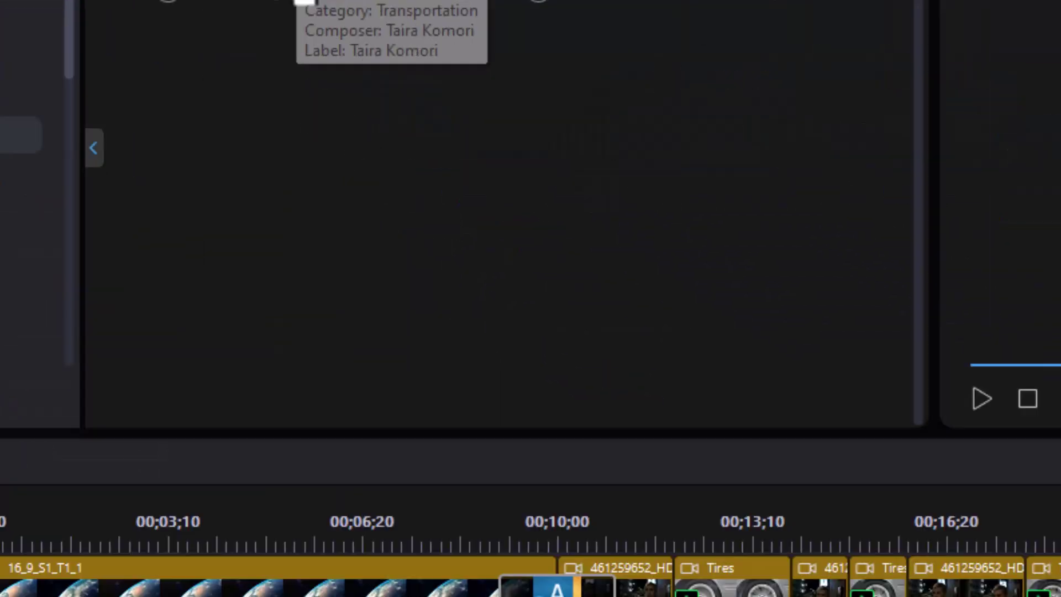
{"action": "left_click_drag", "start_coordinate": [817, 379], "coordinate": [169, 226]}
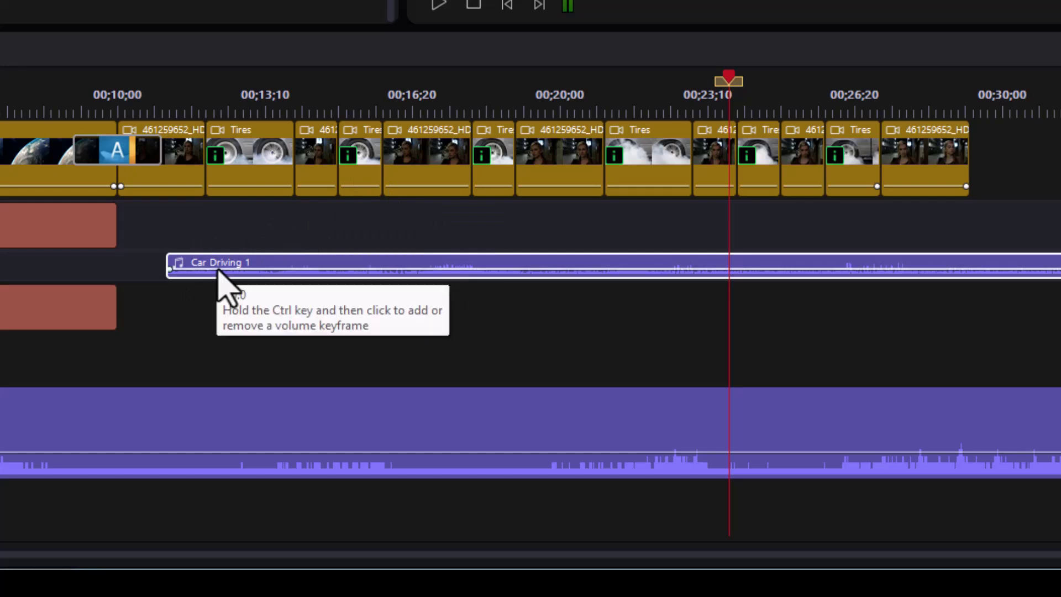
Step: Split Car Driving 1 at the cut point, remove its opening piece, and slide the rest back to 11 seconds
{"action": "key", "text": "Up"}
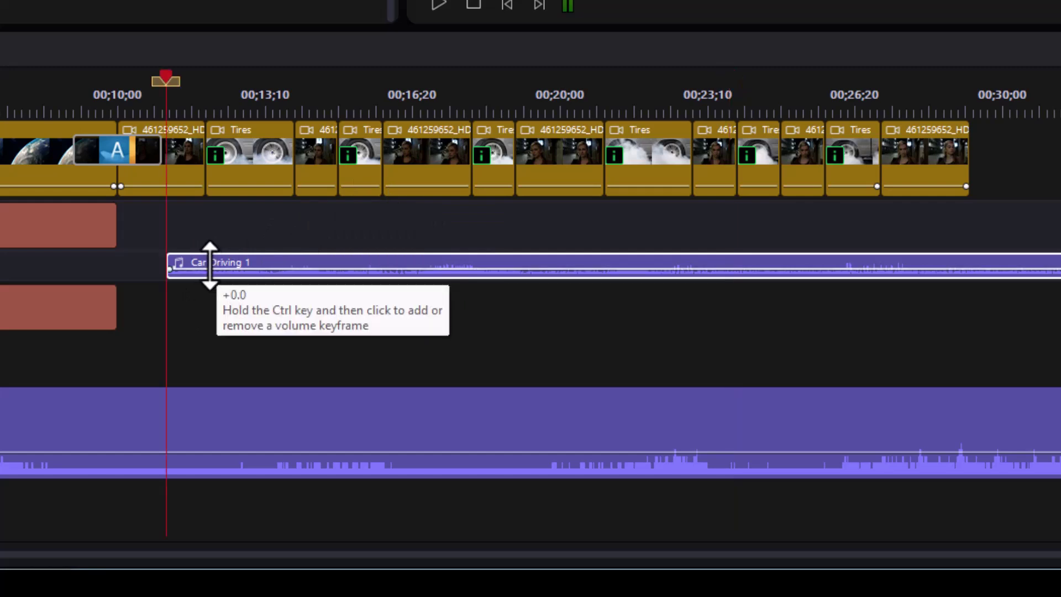
{"action": "key", "text": "space"}
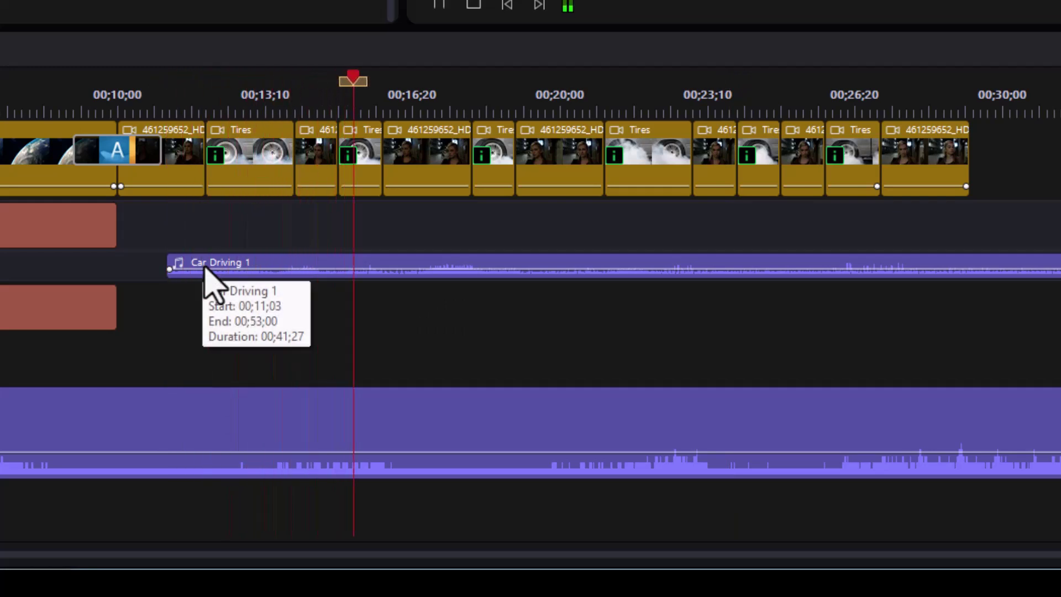
{"action": "key", "text": "space"}
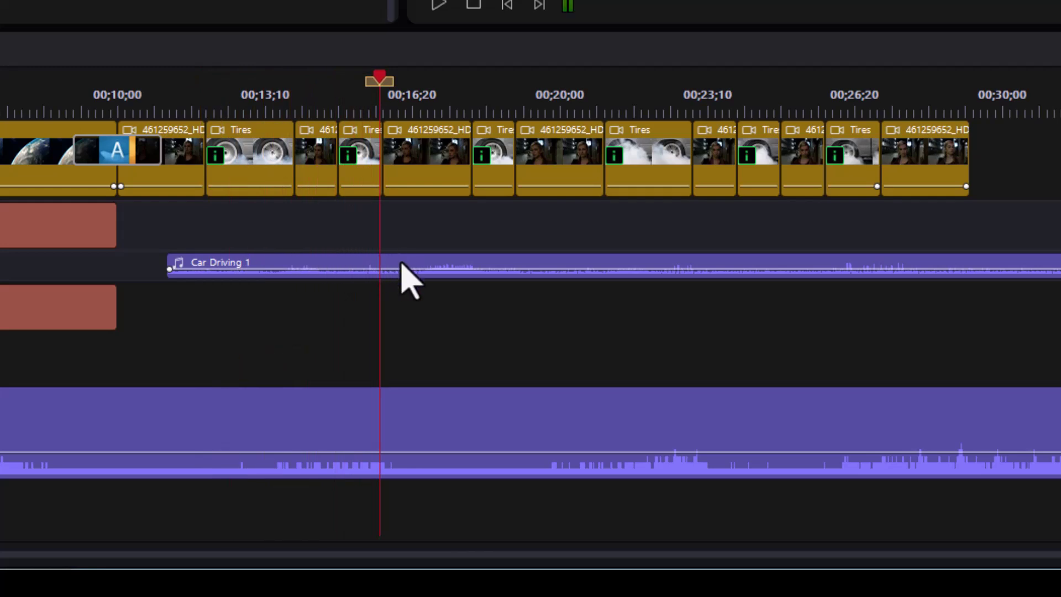
{"action": "left_click", "coordinate": [367, 268]}
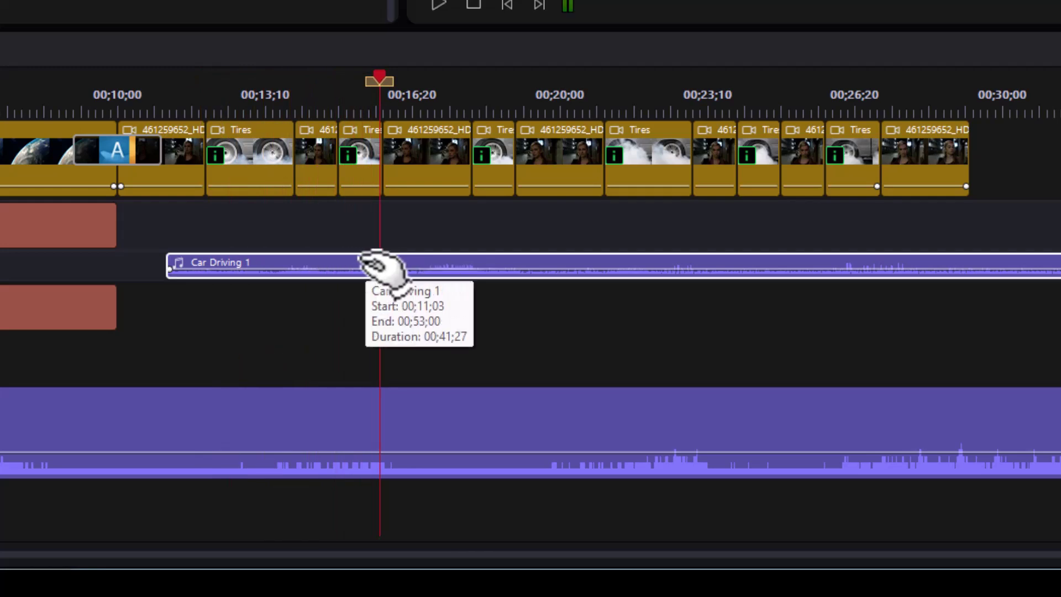
{"action": "key", "text": "ctrl+t"}
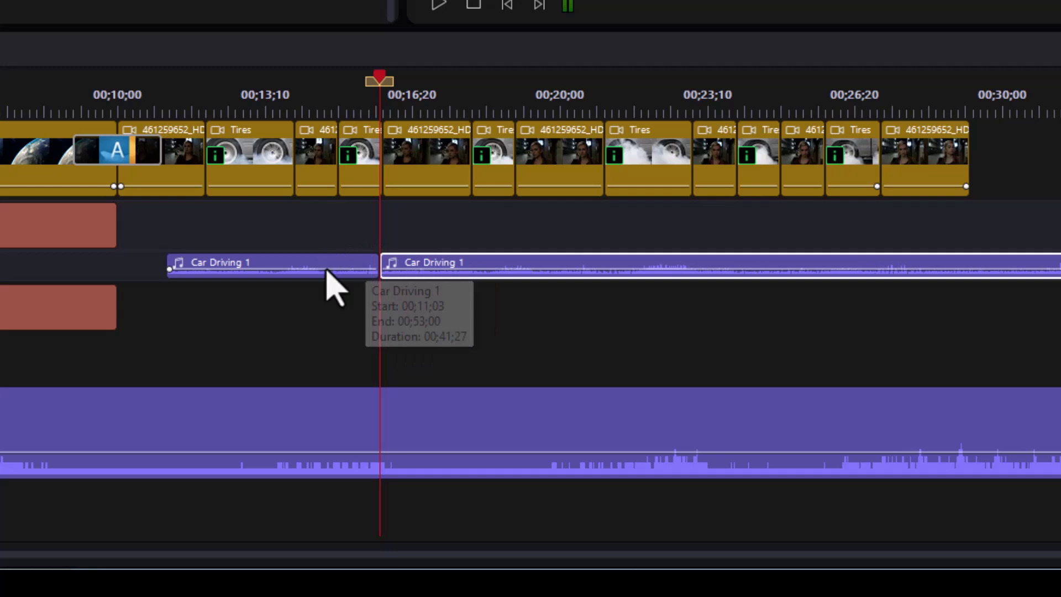
{"action": "left_click", "coordinate": [324, 273]}
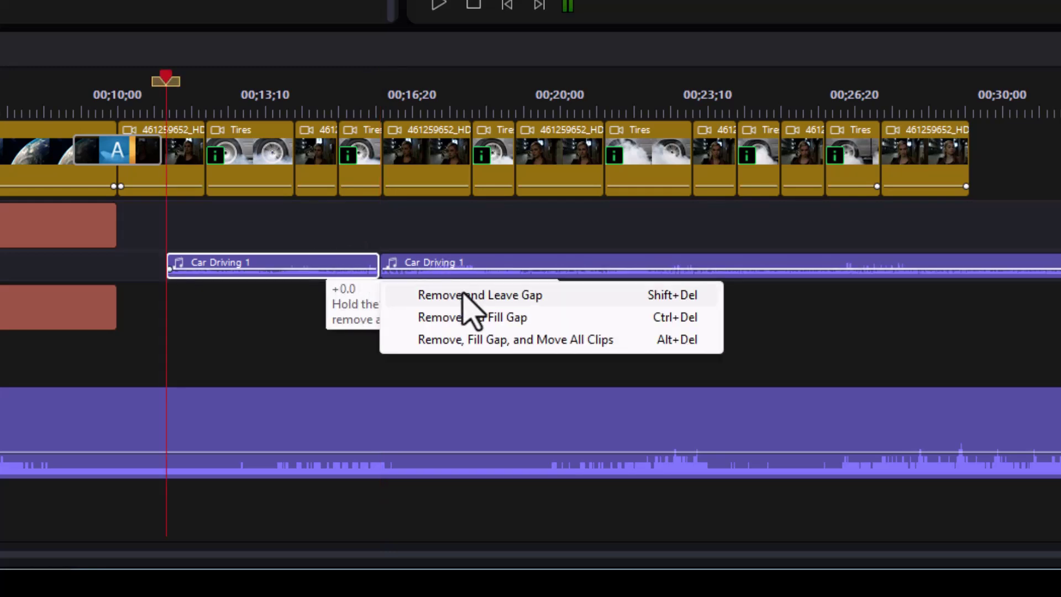
{"action": "left_click", "coordinate": [463, 296]}
{"action": "left_click_drag", "start_coordinate": [426, 268], "coordinate": [226, 271]}
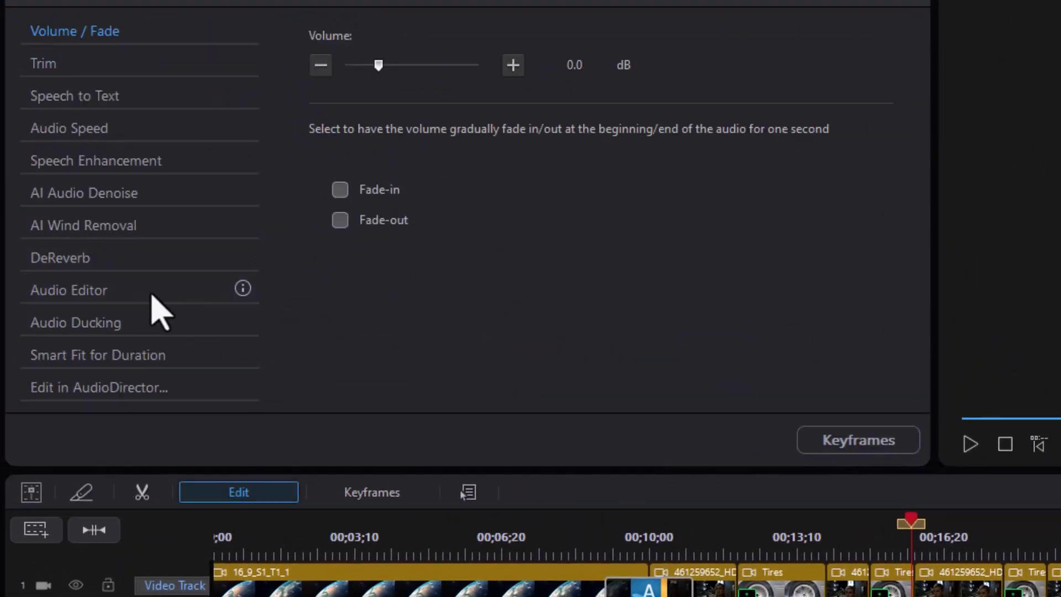
Step: In the Audio Editor equalizer, raise <31 to 16.25, 63 to 13.44, 125 to 10.62, 250 to 5.94, and apply
{"action": "left_click", "coordinate": [117, 292]}
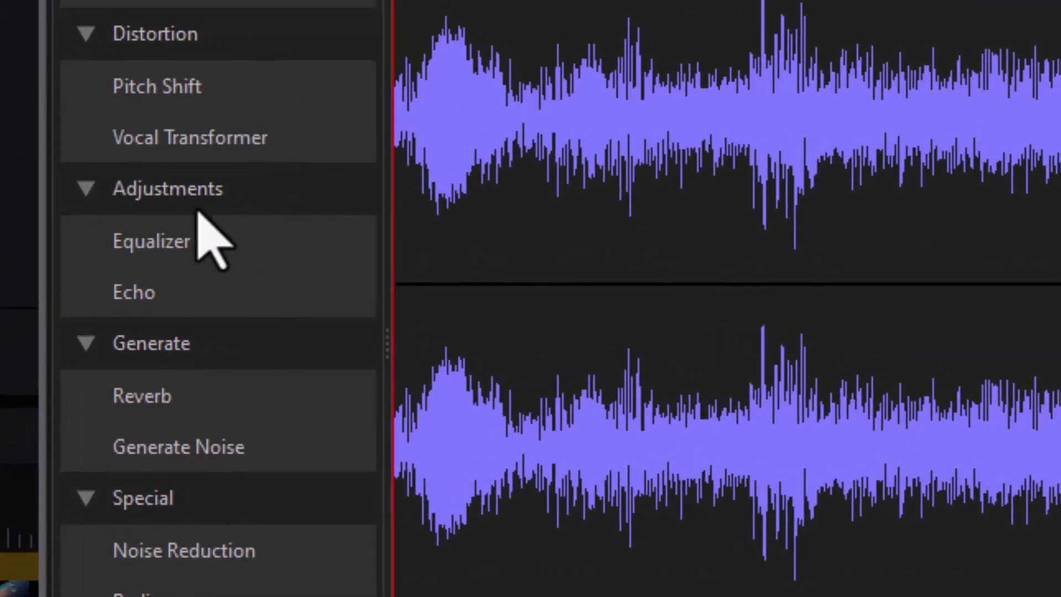
{"action": "left_click", "coordinate": [272, 253]}
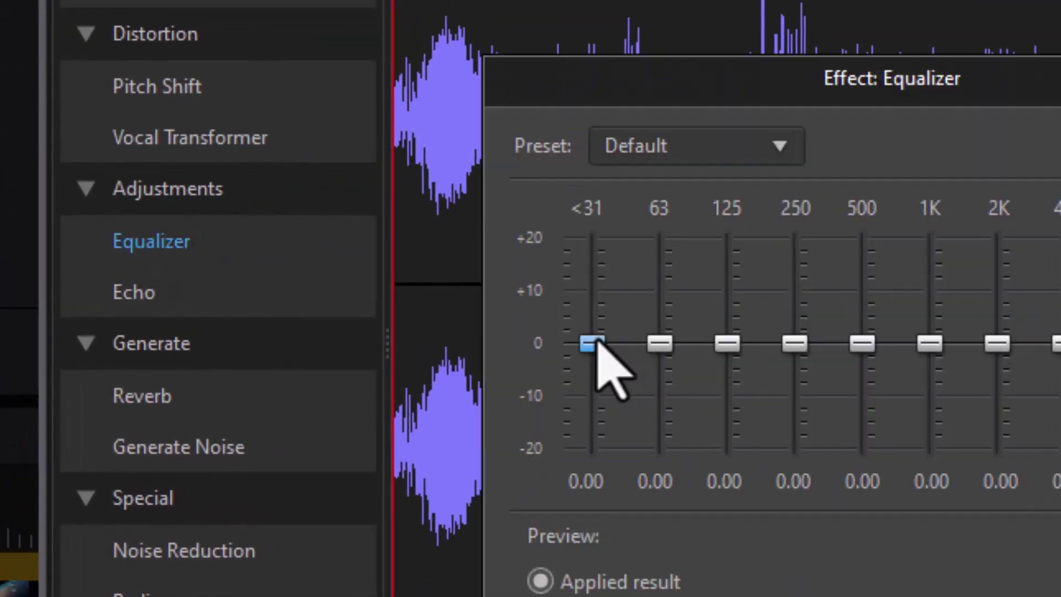
{"action": "left_click_drag", "start_coordinate": [592, 343], "coordinate": [591, 258]}
{"action": "left_click_drag", "start_coordinate": [659, 343], "coordinate": [656, 269]}
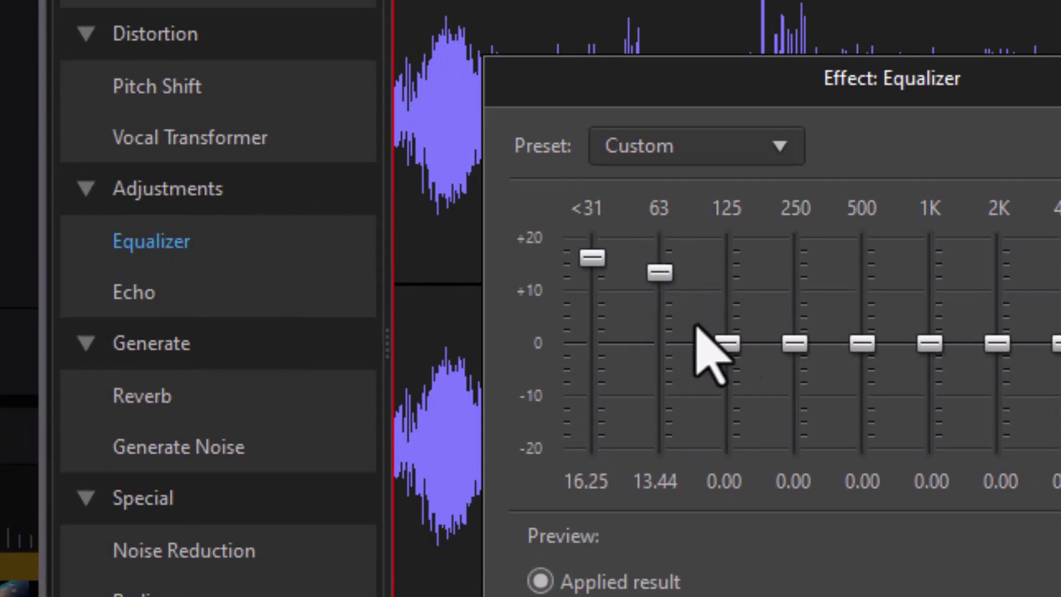
{"action": "left_click_drag", "start_coordinate": [718, 338], "coordinate": [723, 288]}
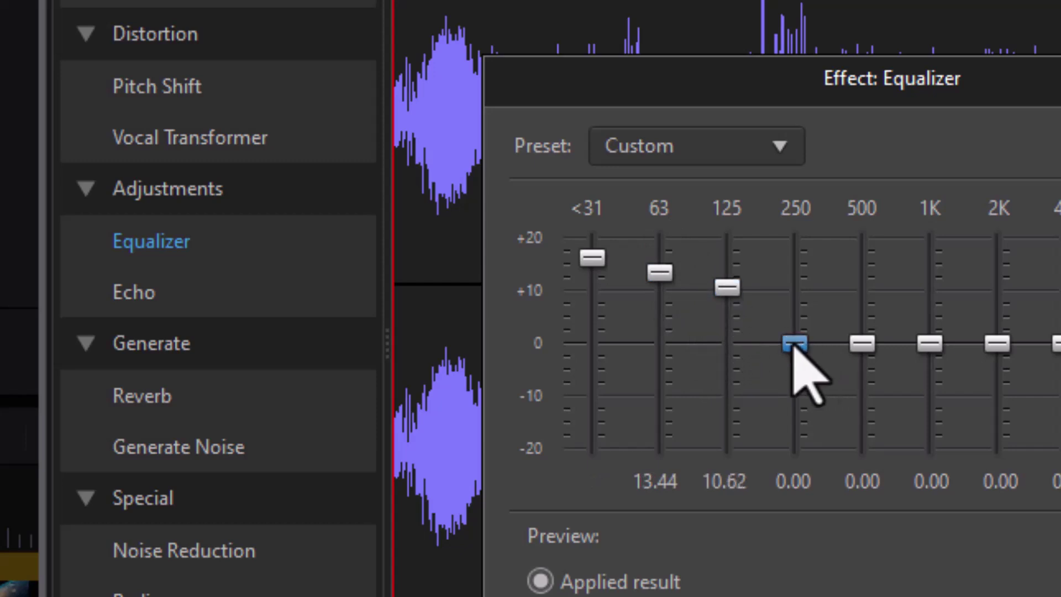
{"action": "left_click_drag", "start_coordinate": [795, 343], "coordinate": [794, 313]}
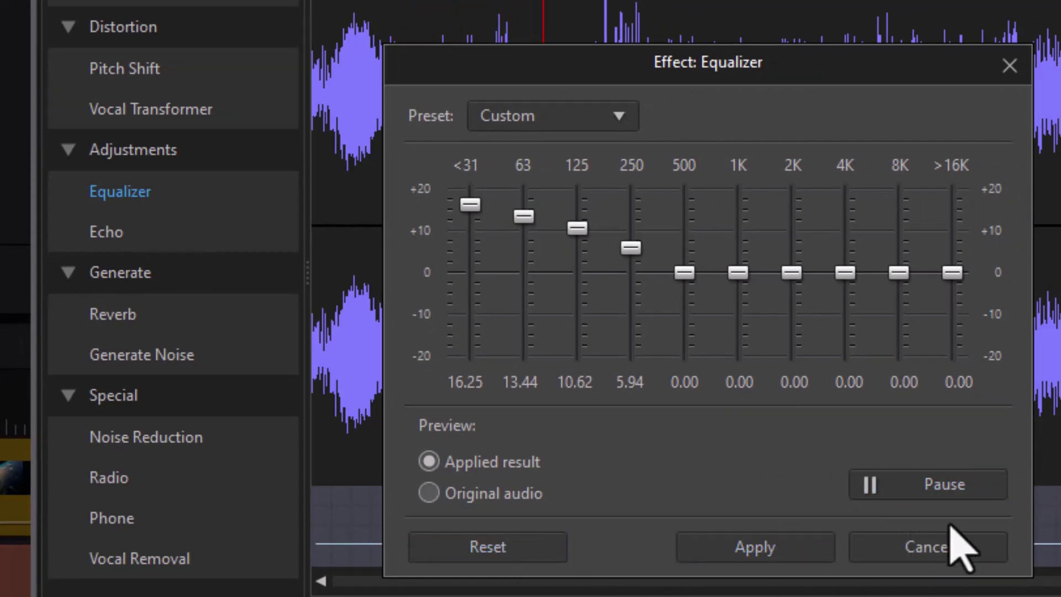
{"action": "left_click", "coordinate": [770, 550]}
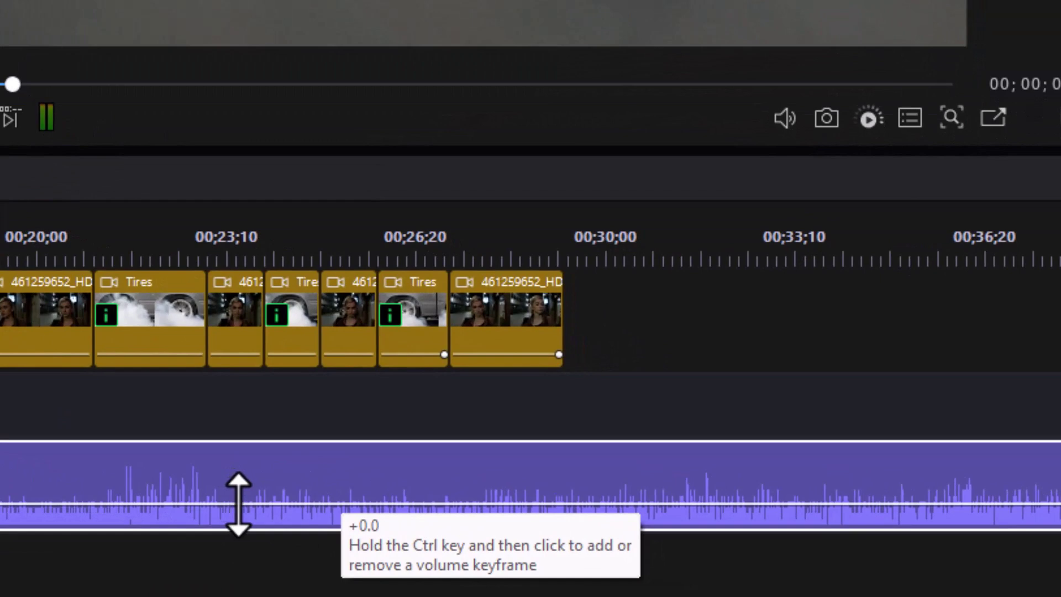
Step: Add volume keyframes near 00;24 and lift the later ones to +12.0 to hold the boost
{"action": "left_click", "coordinate": [237, 502]}
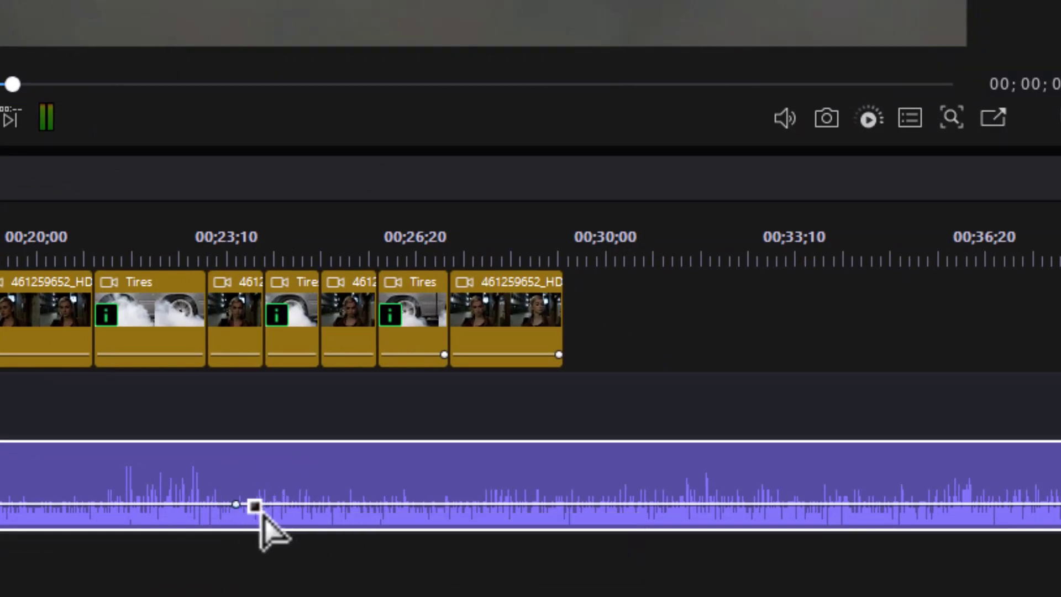
{"action": "left_click", "coordinate": [250, 503]}
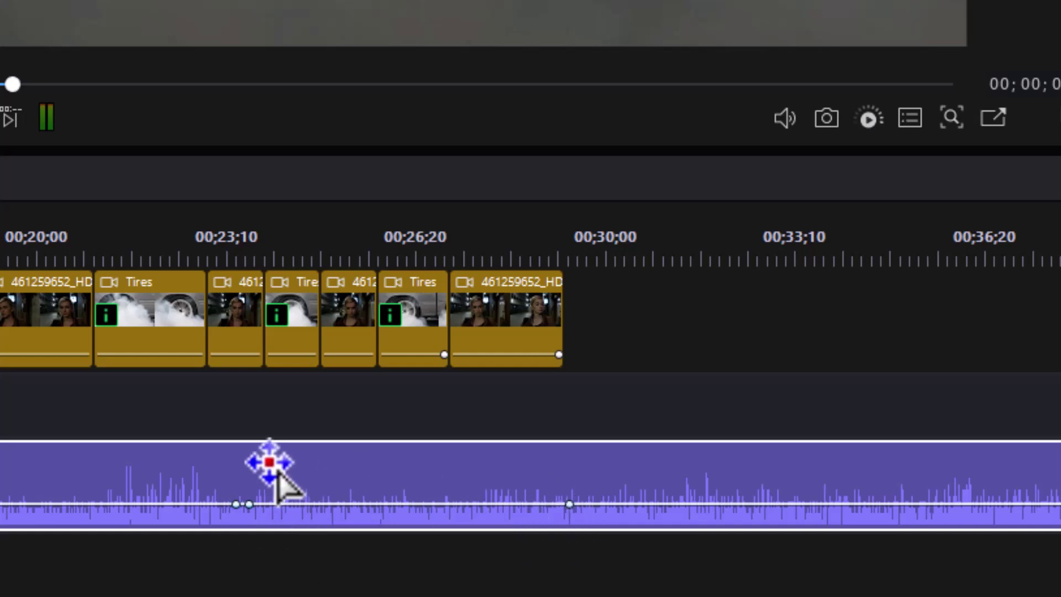
{"action": "left_click_drag", "start_coordinate": [249, 504], "coordinate": [284, 456]}
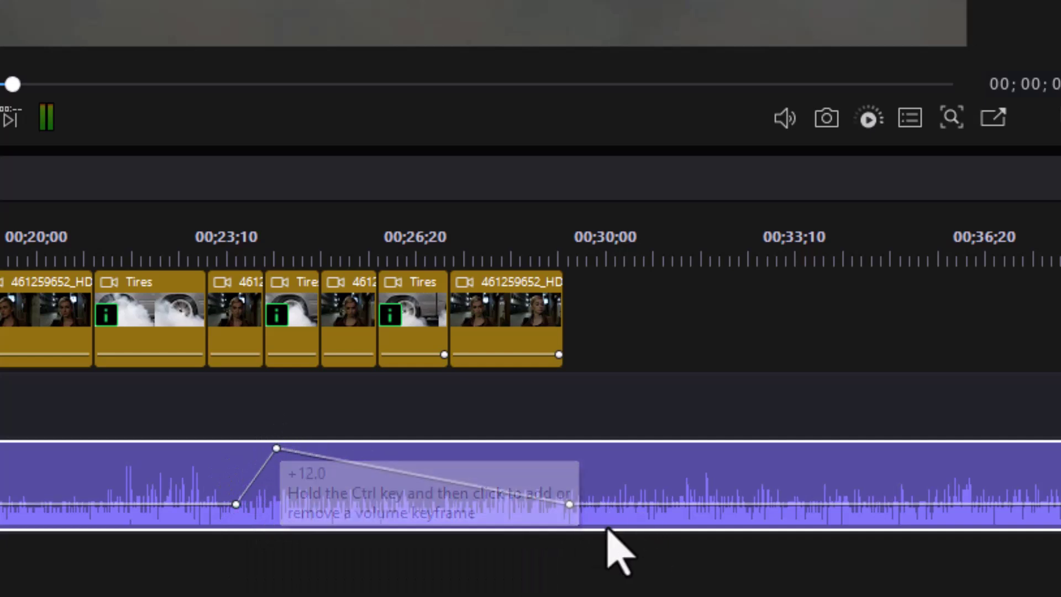
{"action": "left_click_drag", "start_coordinate": [571, 504], "coordinate": [575, 447]}
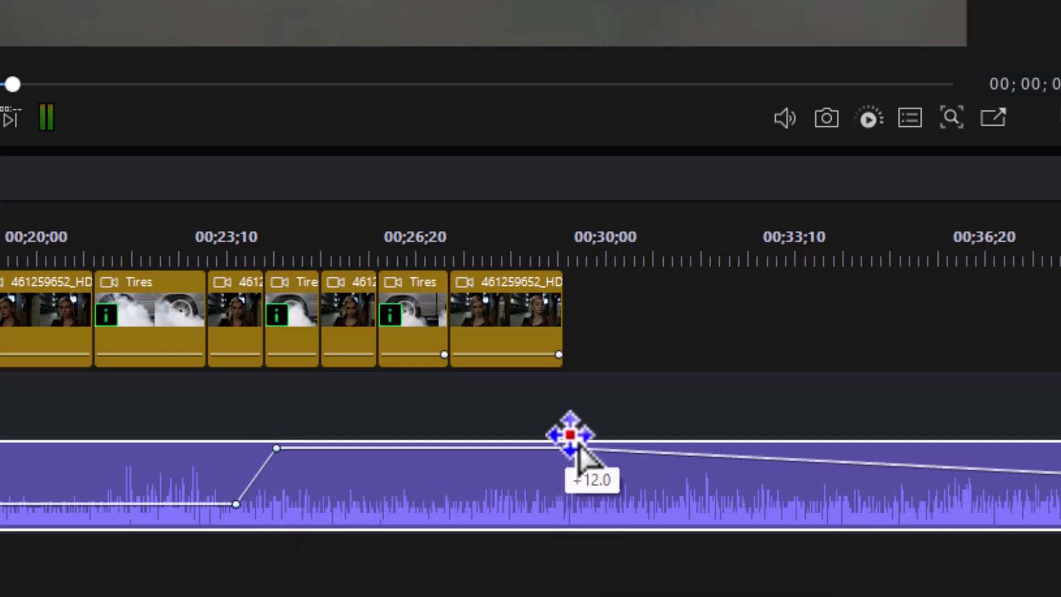